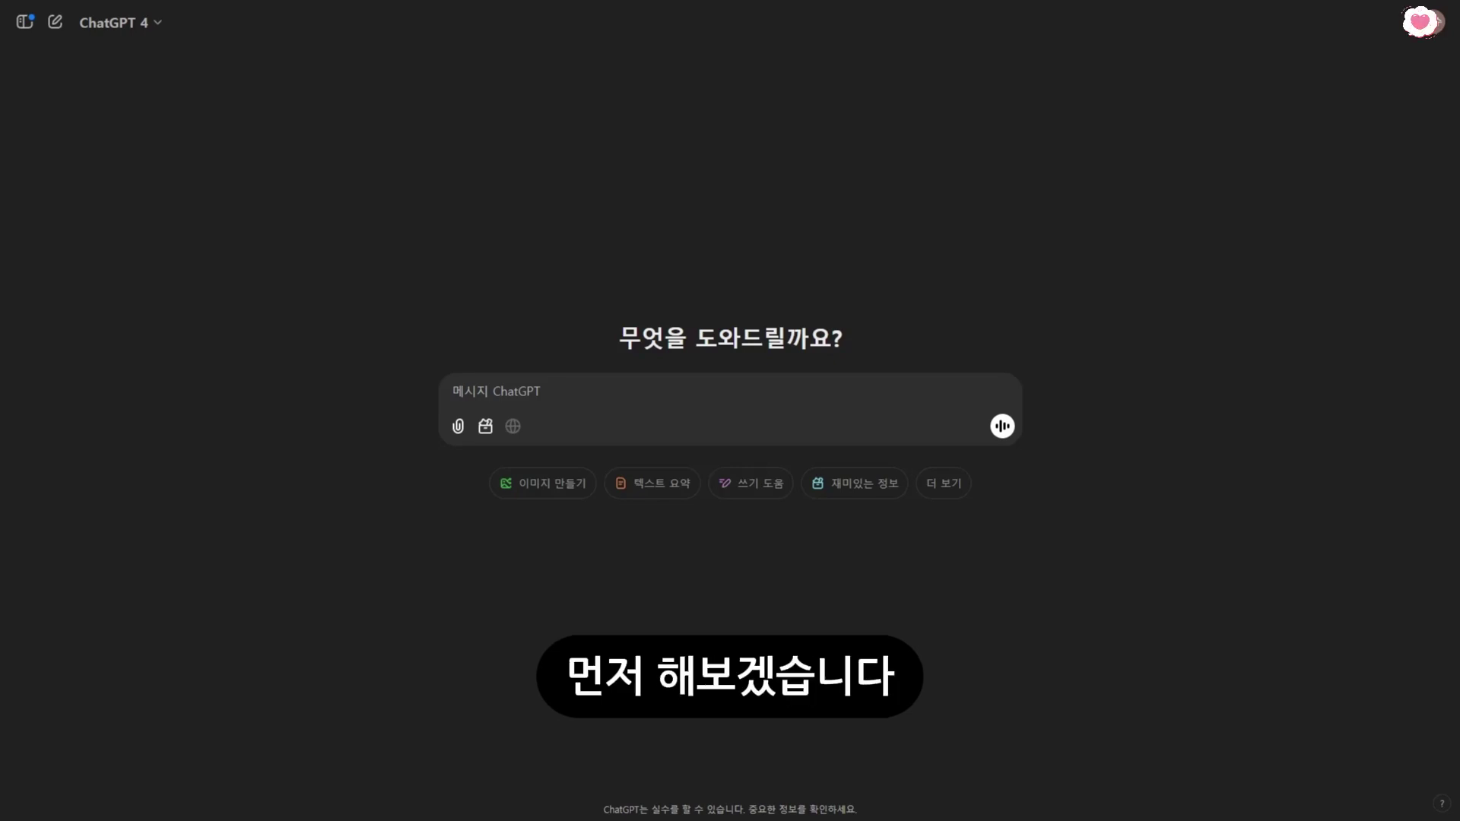
# Submit the prompt "유튜브 콘텐츠 아이디어를 추천해줘", followed by the narrower prompt "여행 관련 유튜브 콘텐츠 아이디어 추천해줘.".
pyautogui.write('유튜브 콘텐츠 아이디어를 추천해줘')
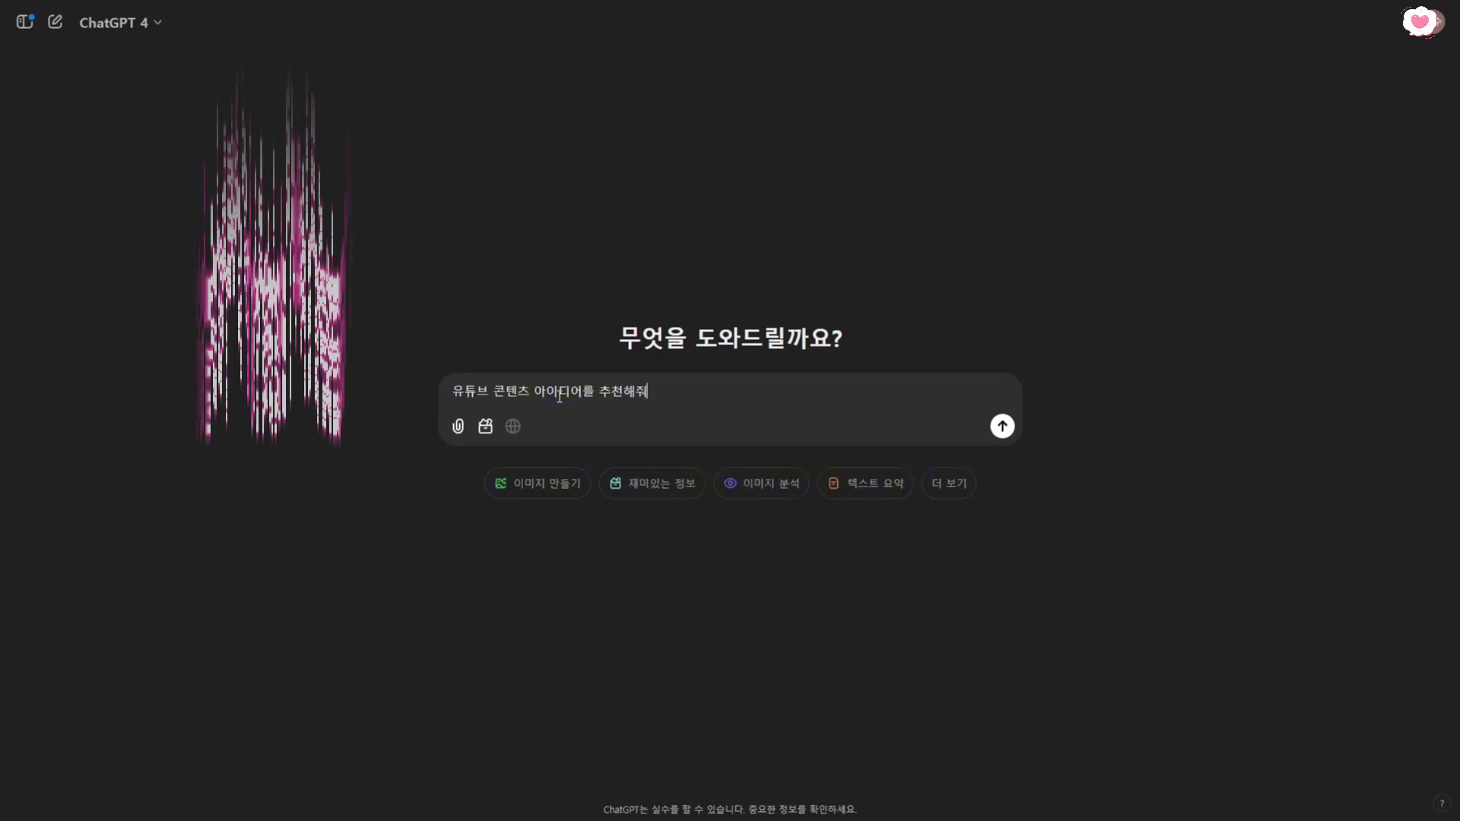
pyautogui.press('Return')
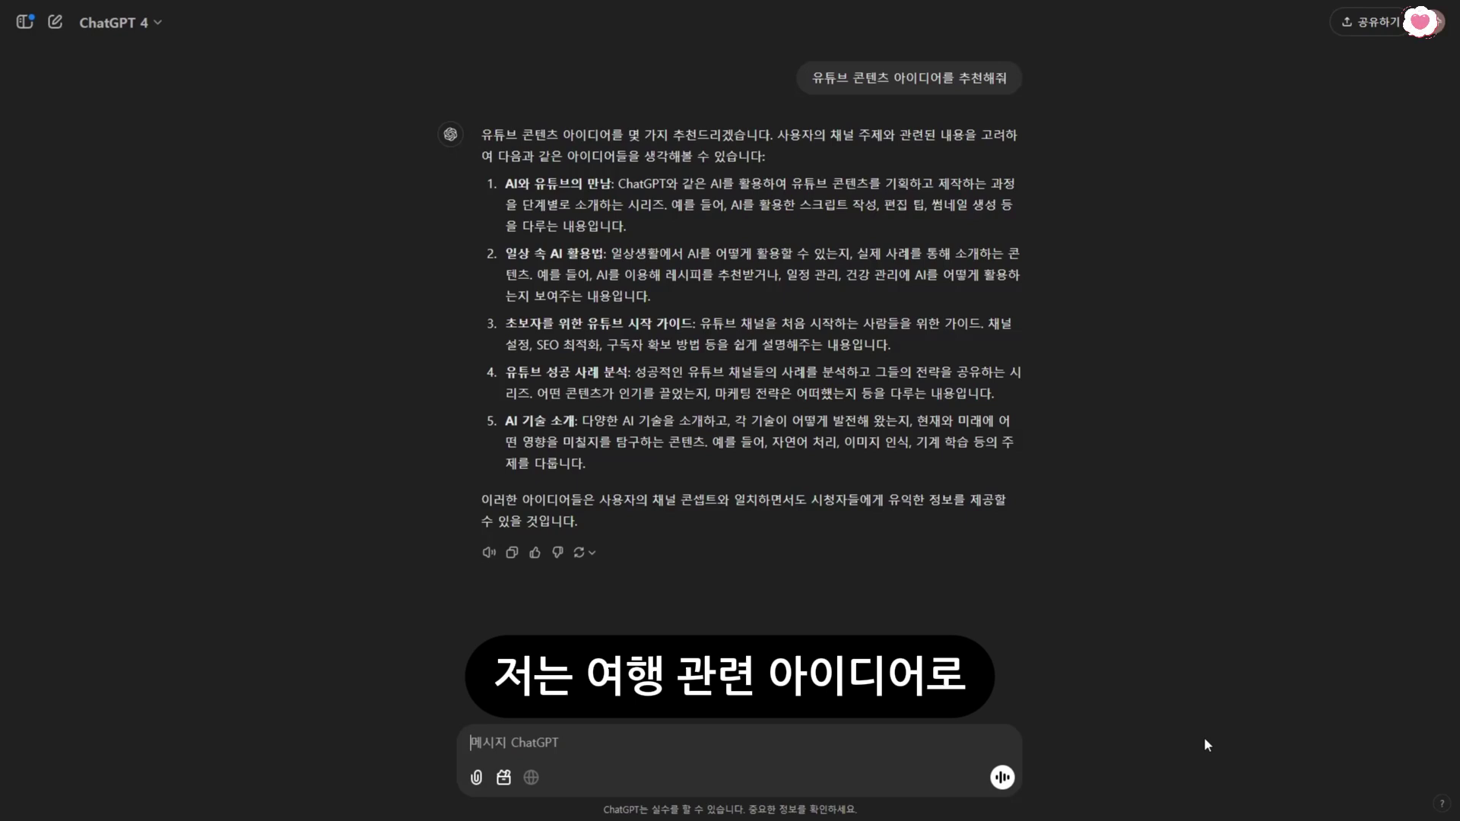
pyautogui.write('여행 관련 유튜브 콘텐츠 아이디어 추천해줘.')
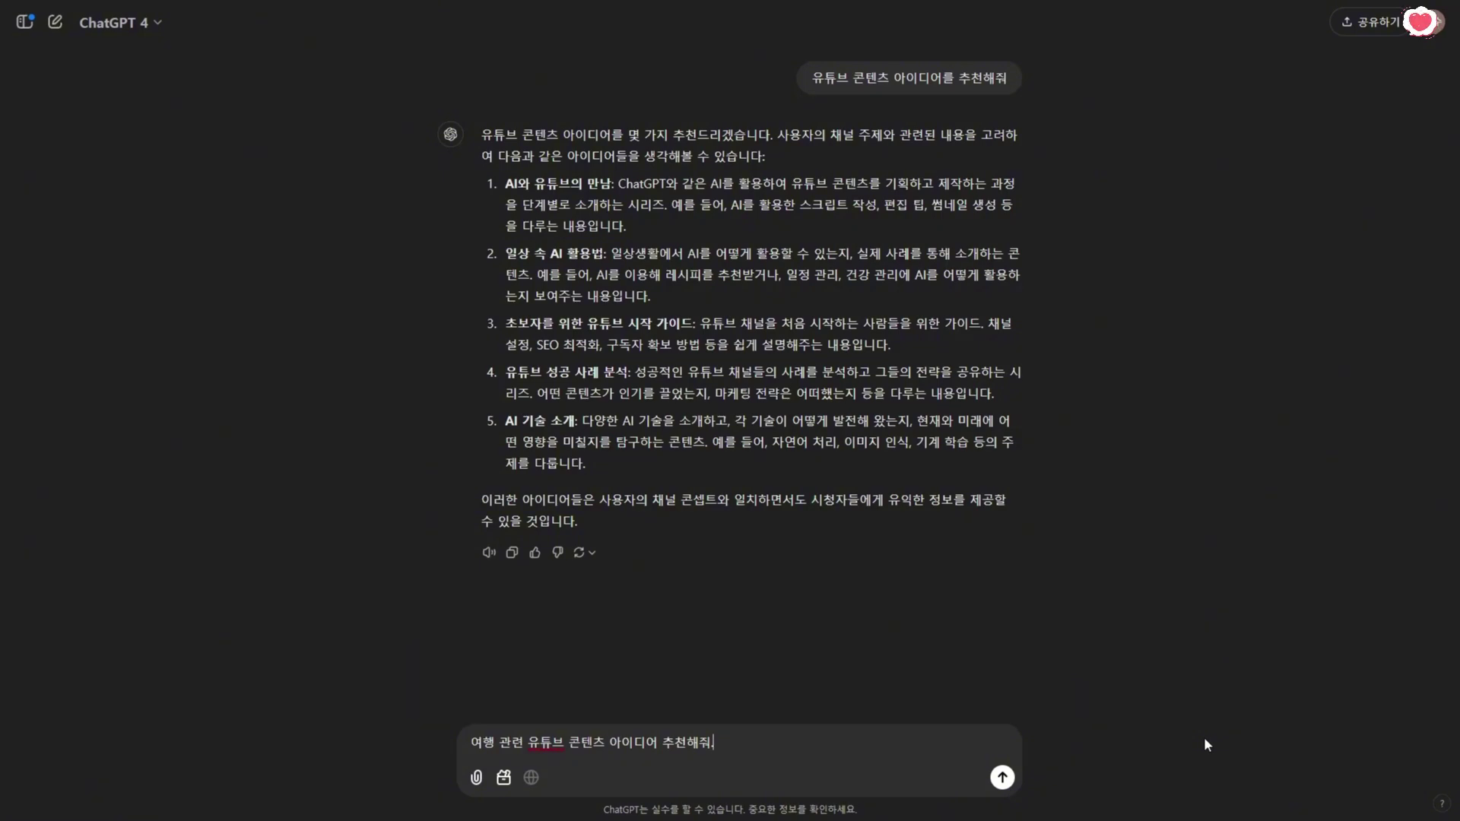
pyautogui.press('Return')
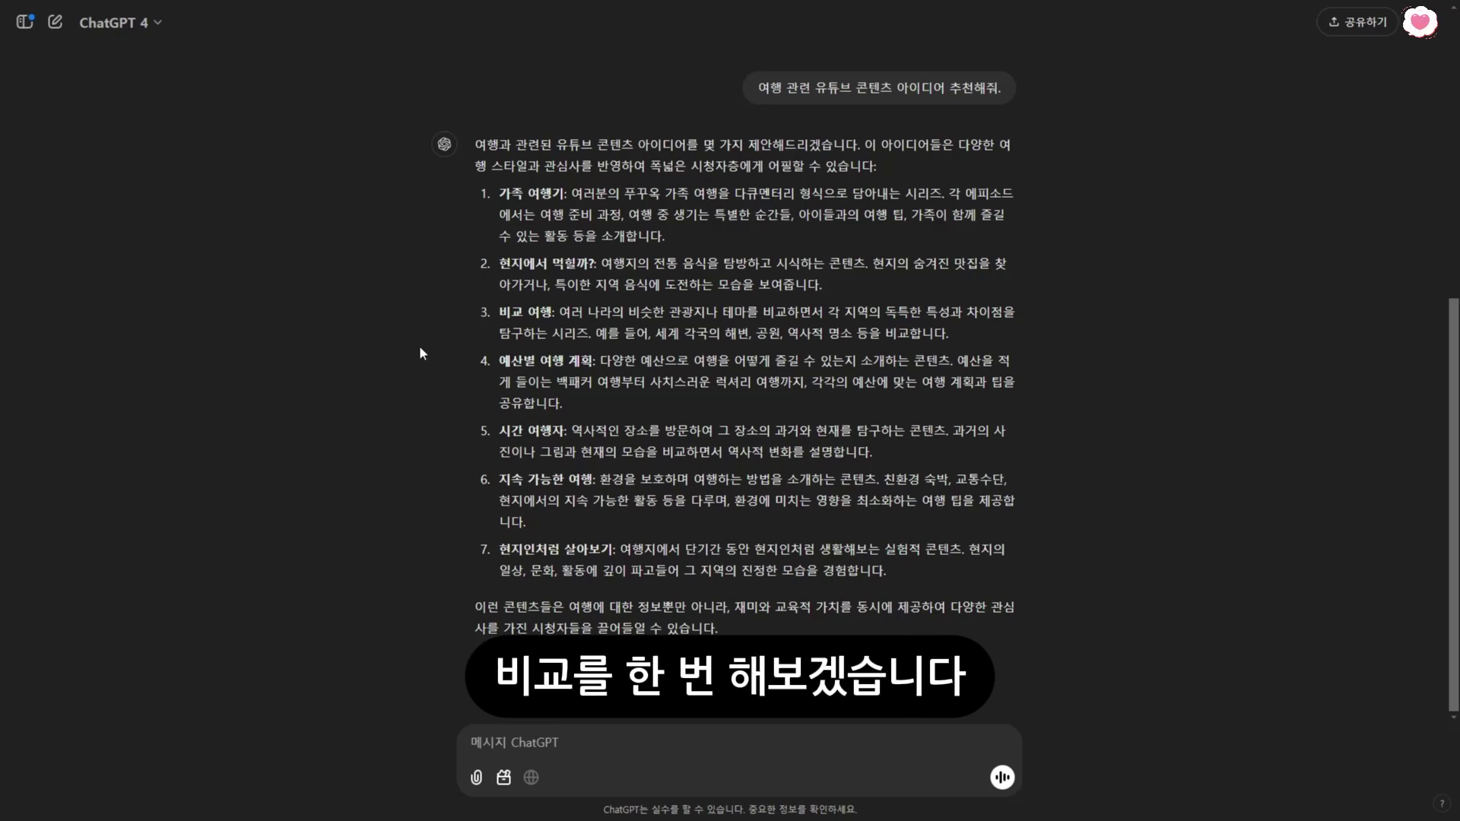
# Compare the ideas given for the general YouTube prompt with those given for the prompt containing "여행 관련".
pyautogui.scroll(5, 417, 351)
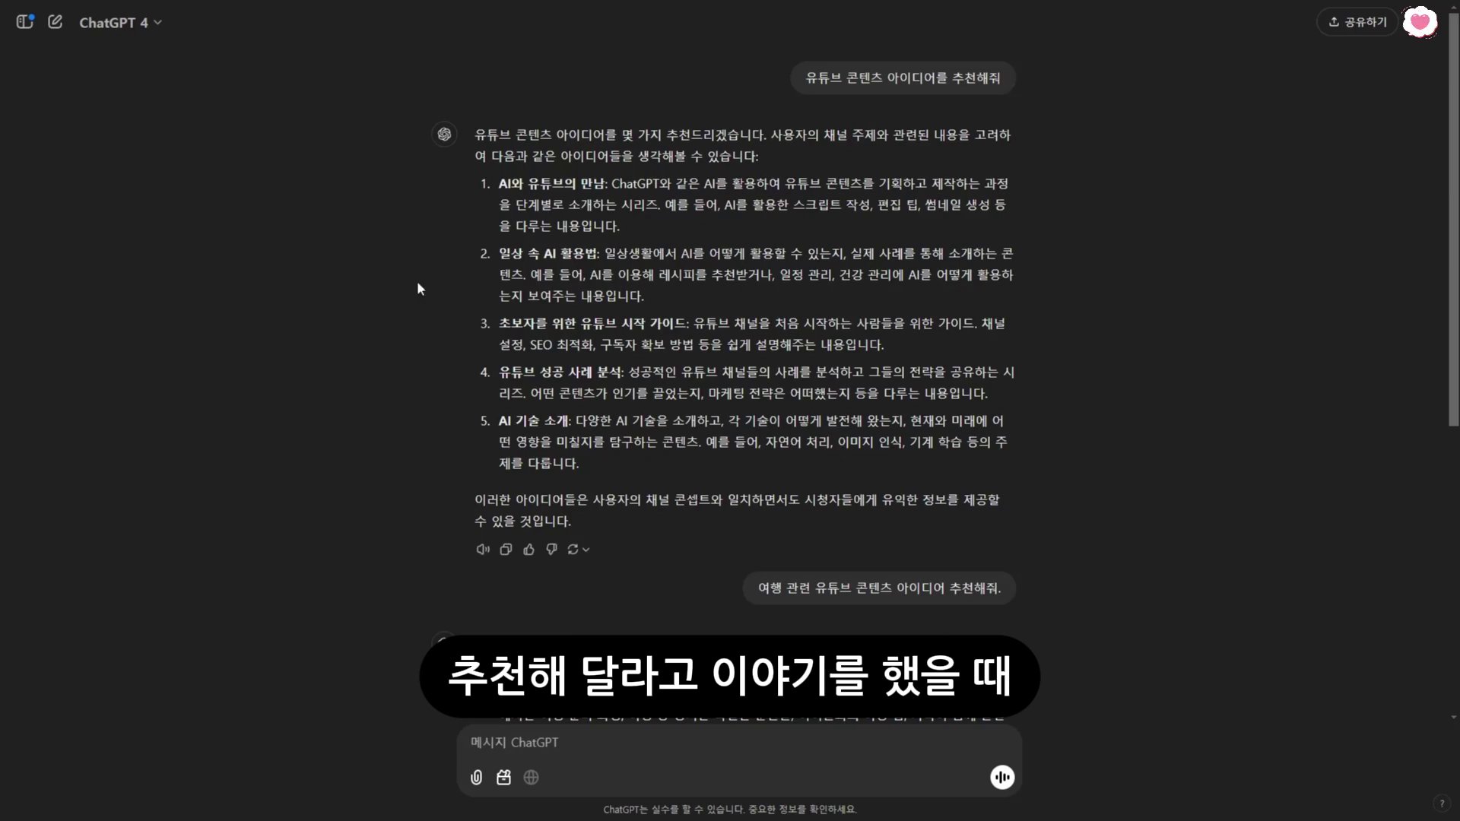
pyautogui.moveTo(499, 184); pyautogui.dragTo(605, 183)
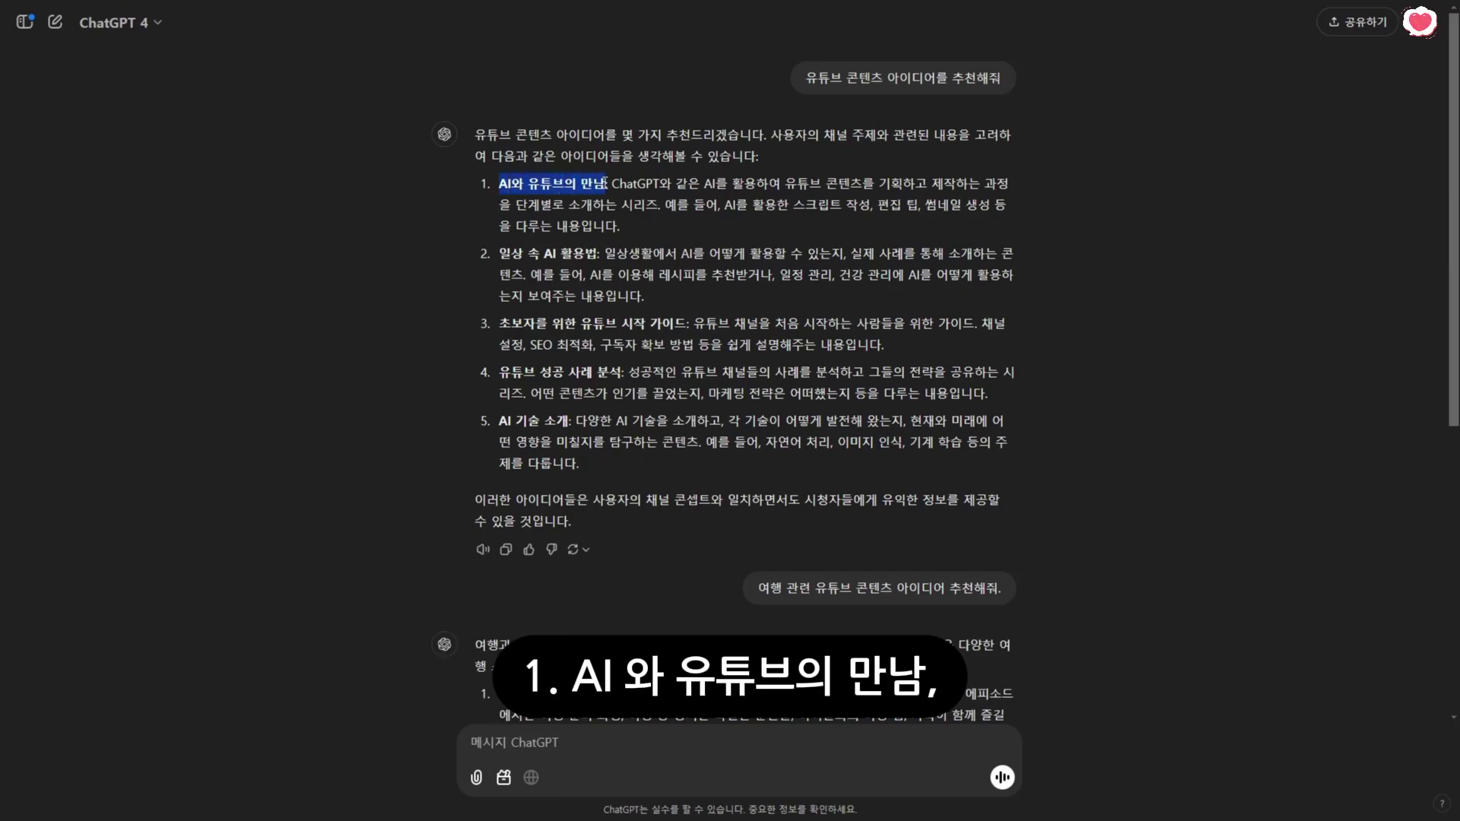
pyautogui.moveTo(499, 254); pyautogui.dragTo(598, 253)
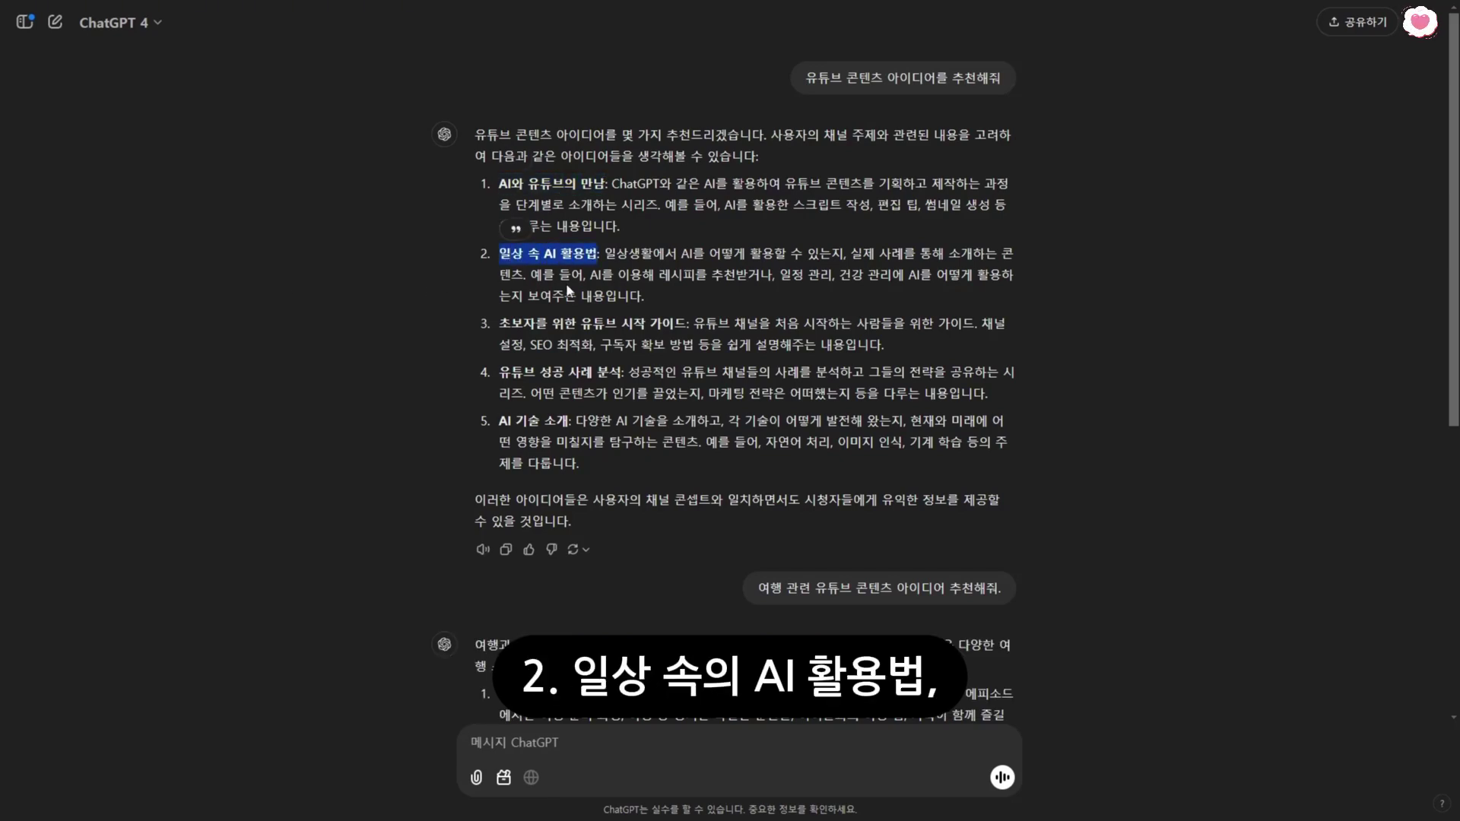
pyautogui.moveTo(499, 324); pyautogui.dragTo(689, 324)
pyautogui.moveTo(499, 372); pyautogui.dragTo(622, 373)
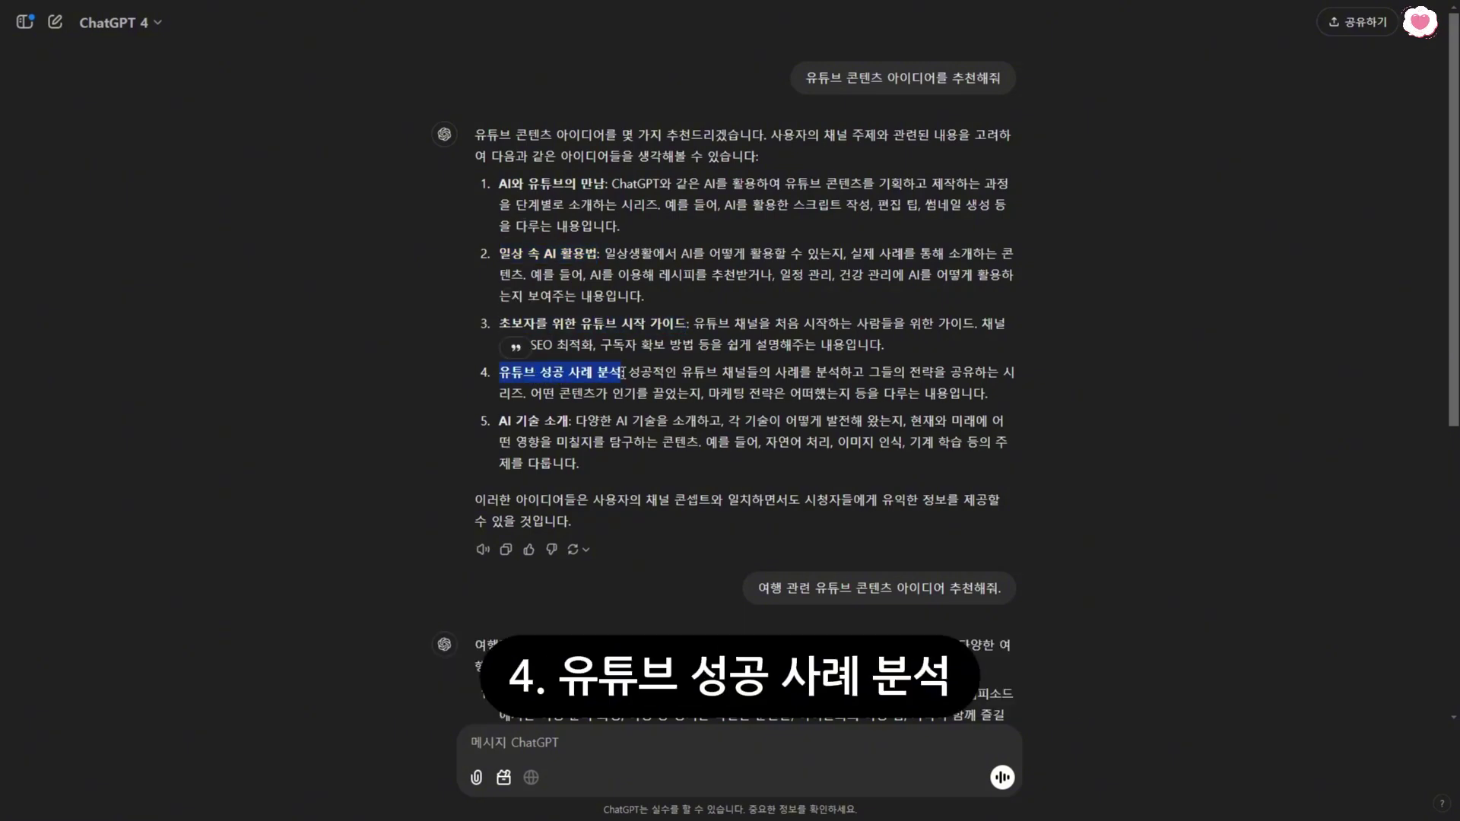
pyautogui.moveTo(499, 421); pyautogui.dragTo(572, 420)
pyautogui.click(172, 460)
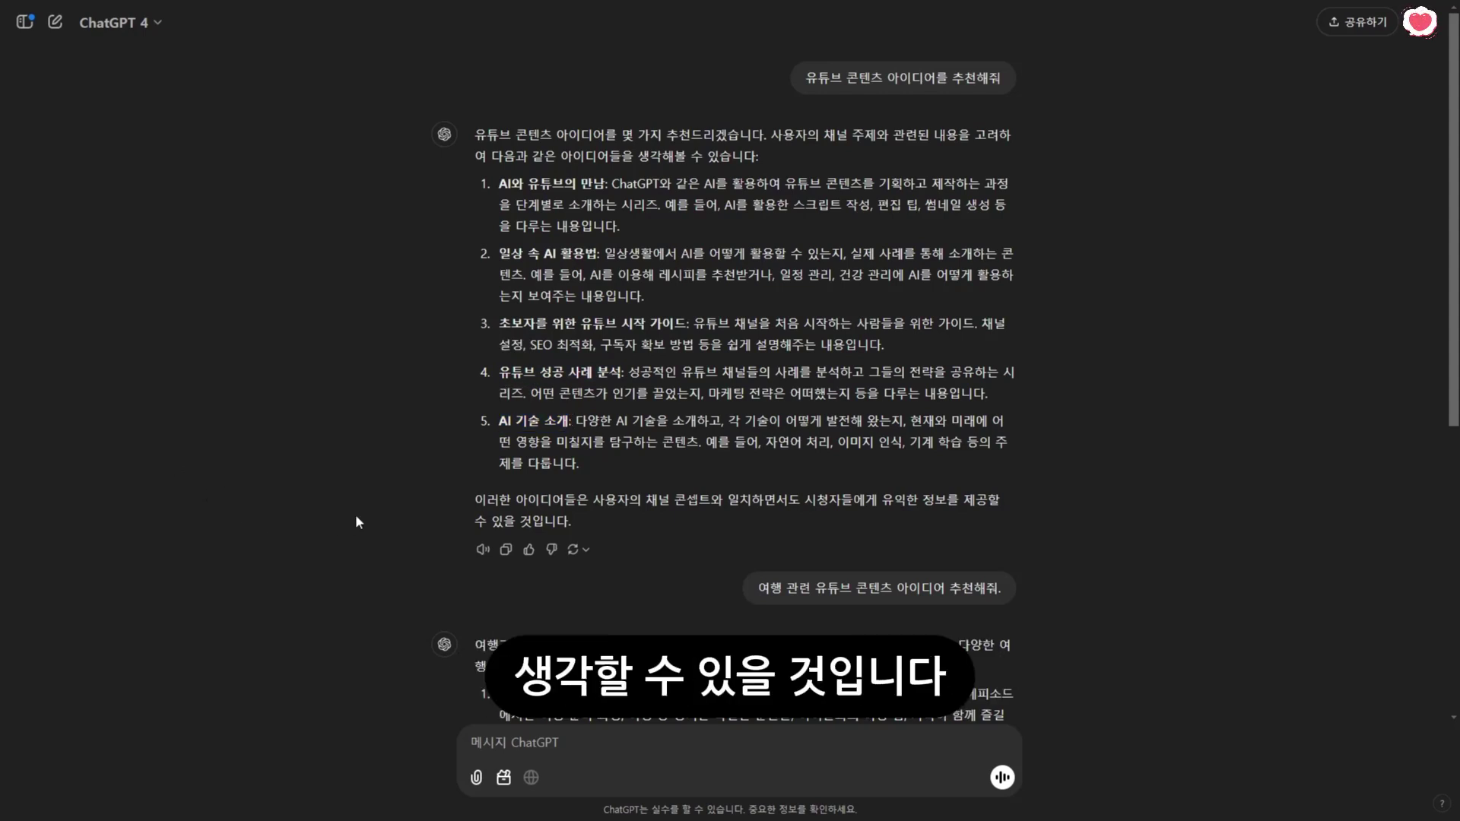
pyautogui.moveTo(806, 77); pyautogui.dragTo(934, 73)
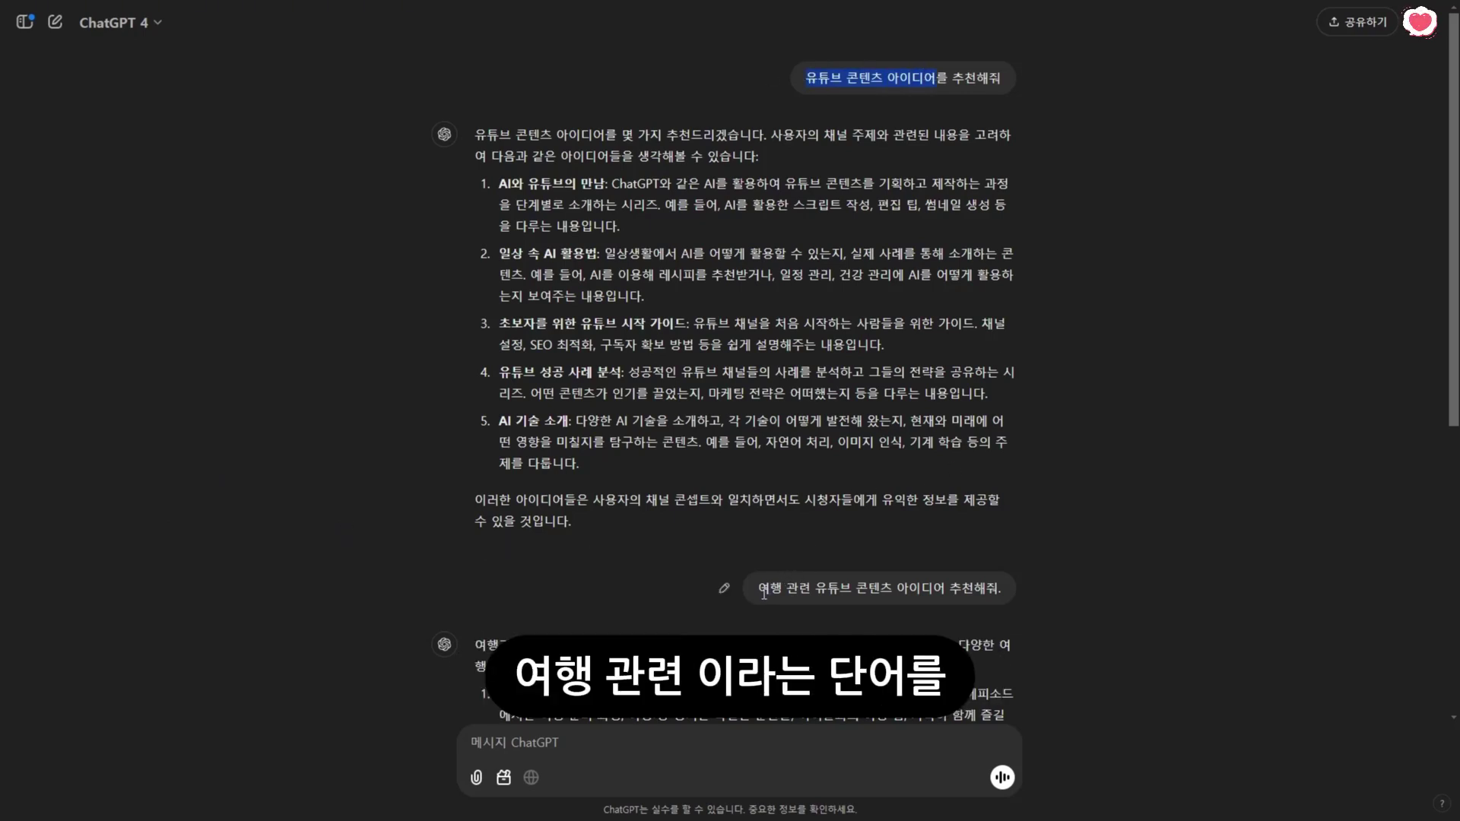
pyautogui.moveTo(758, 587); pyautogui.dragTo(810, 588)
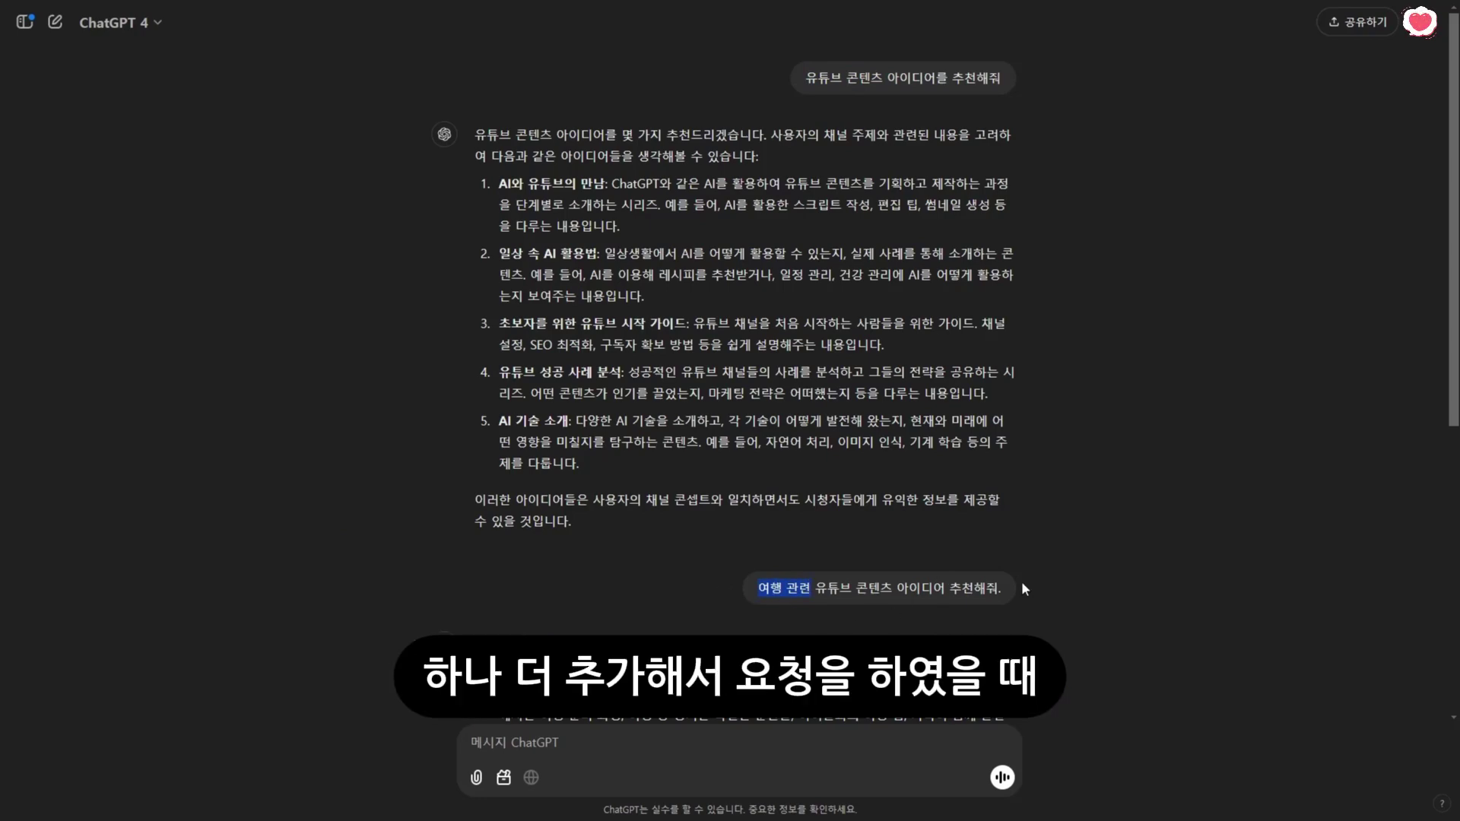
pyautogui.scroll(-3, 1022, 587)
pyautogui.scroll(-4, 1022, 588)
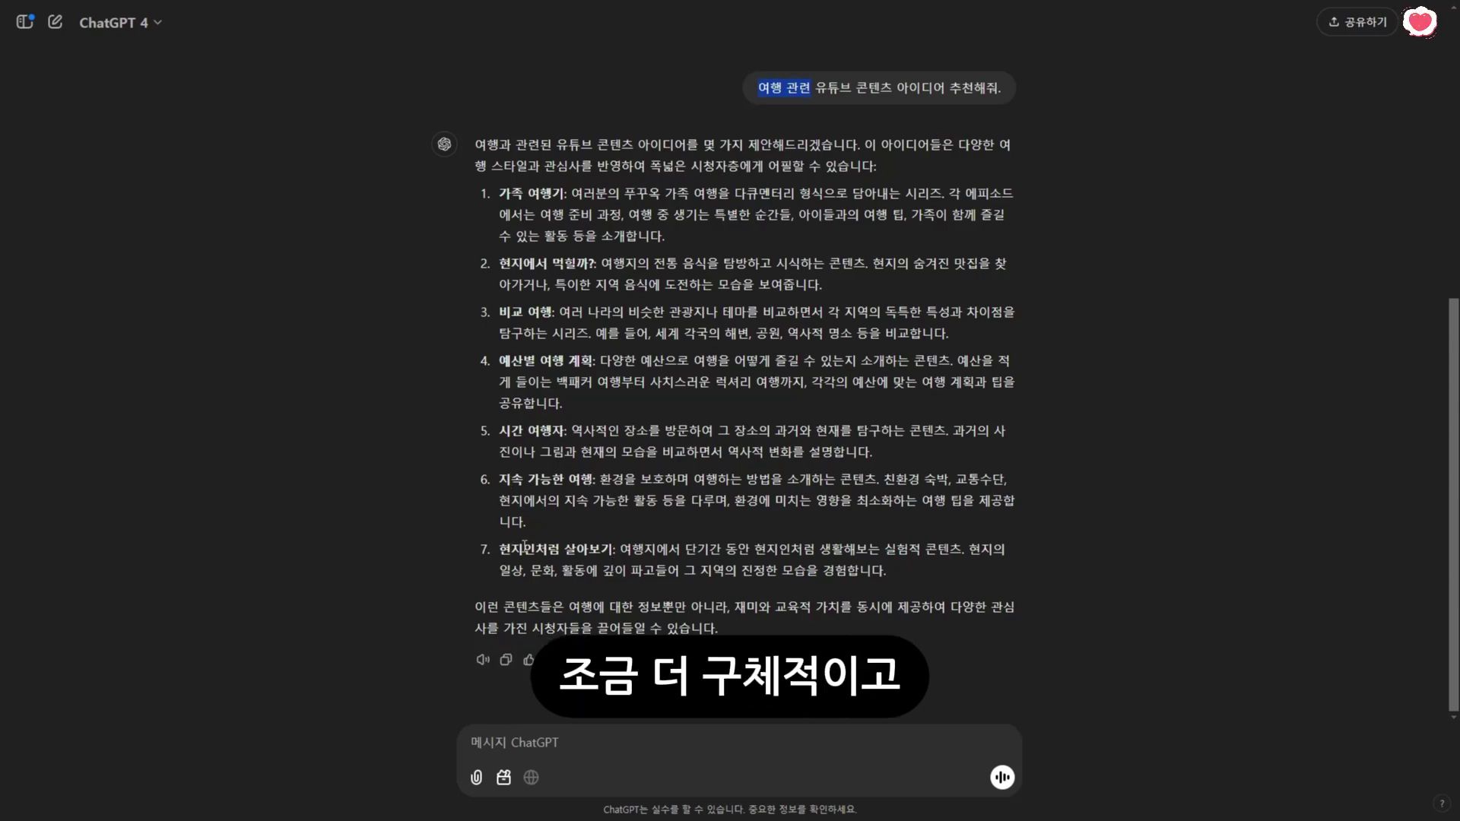
pyautogui.click(336, 501)
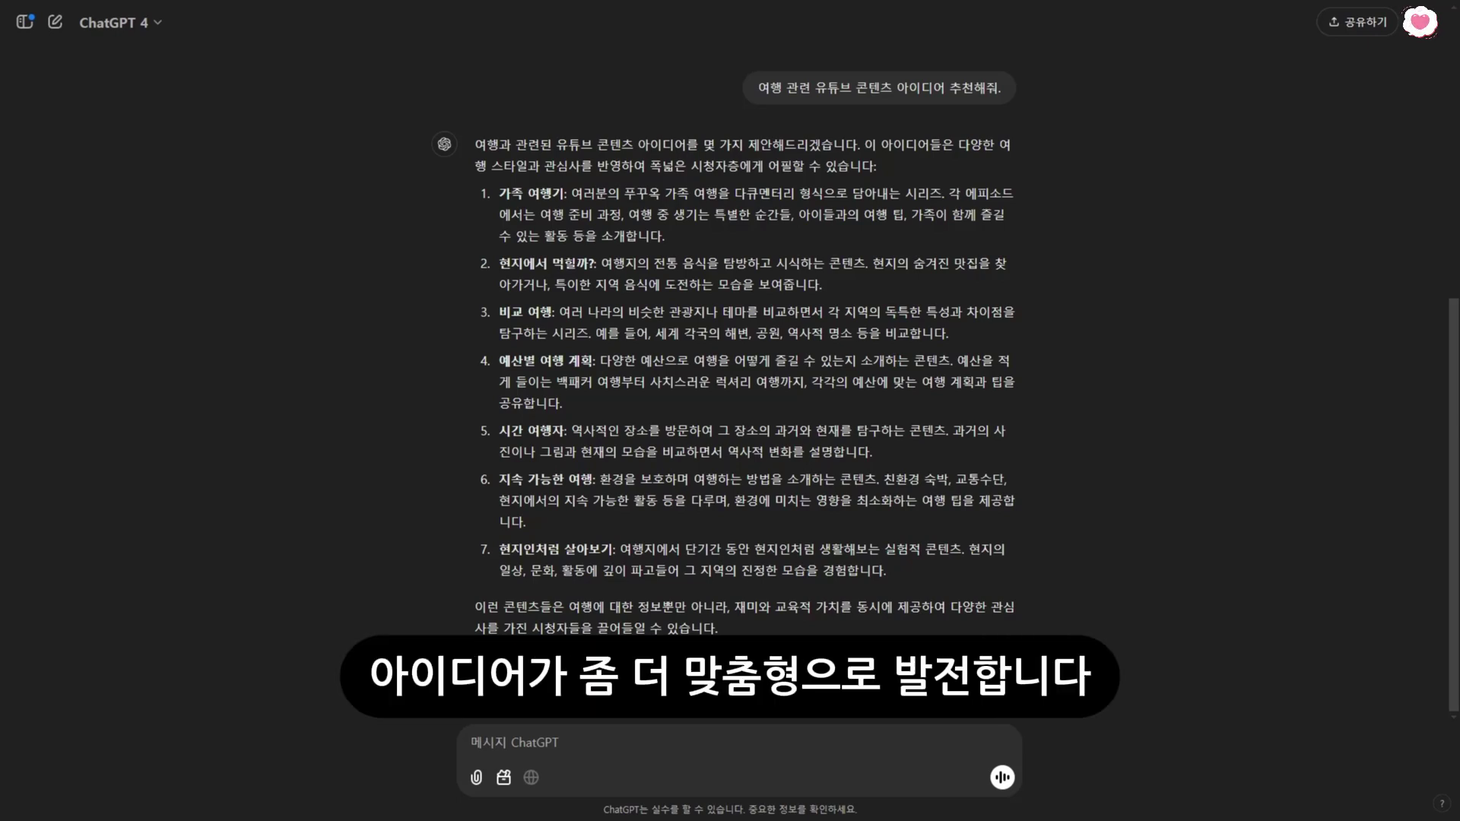
# Submit "여행 초보자를 위한 유튜브 콘텐츠 아이디어 추천해줘." and review the titles of the first four suggested ideas.
pyautogui.write('여행 초보자를 위한 유튜브 콘텐츠 아이디어 추천해줘.')
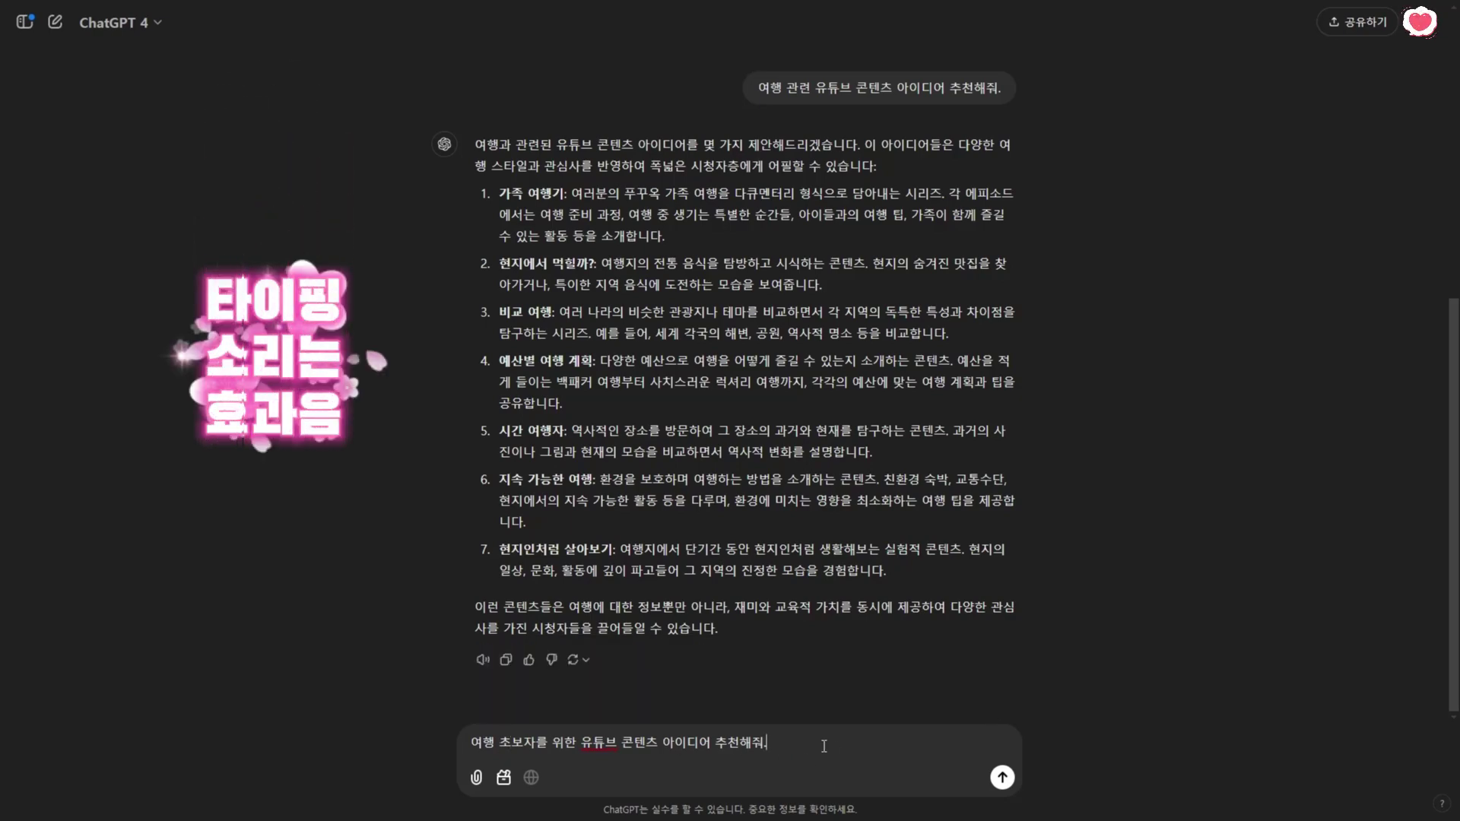
pyautogui.press('Return')
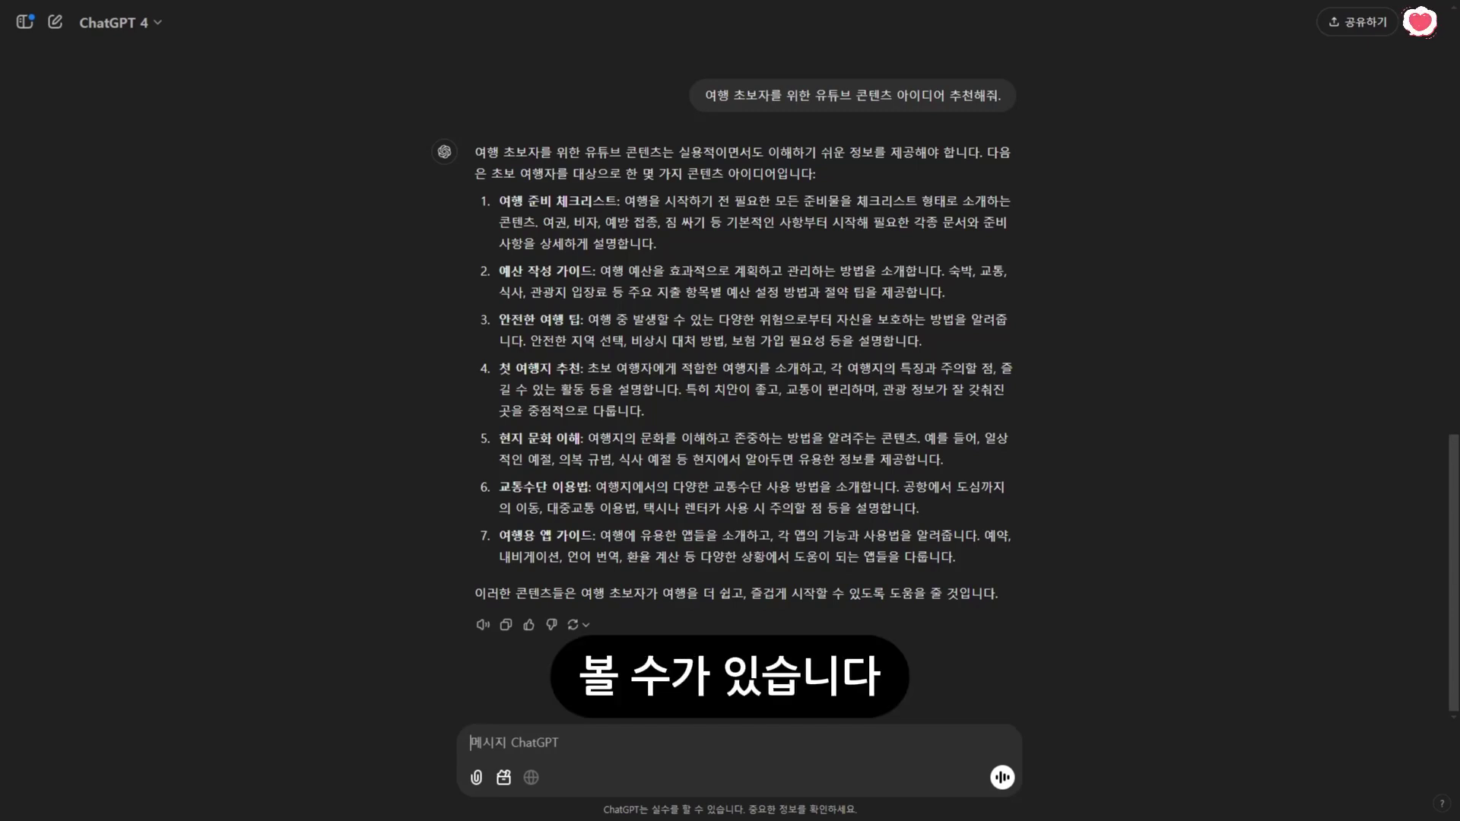
pyautogui.moveTo(499, 200); pyautogui.dragTo(619, 201)
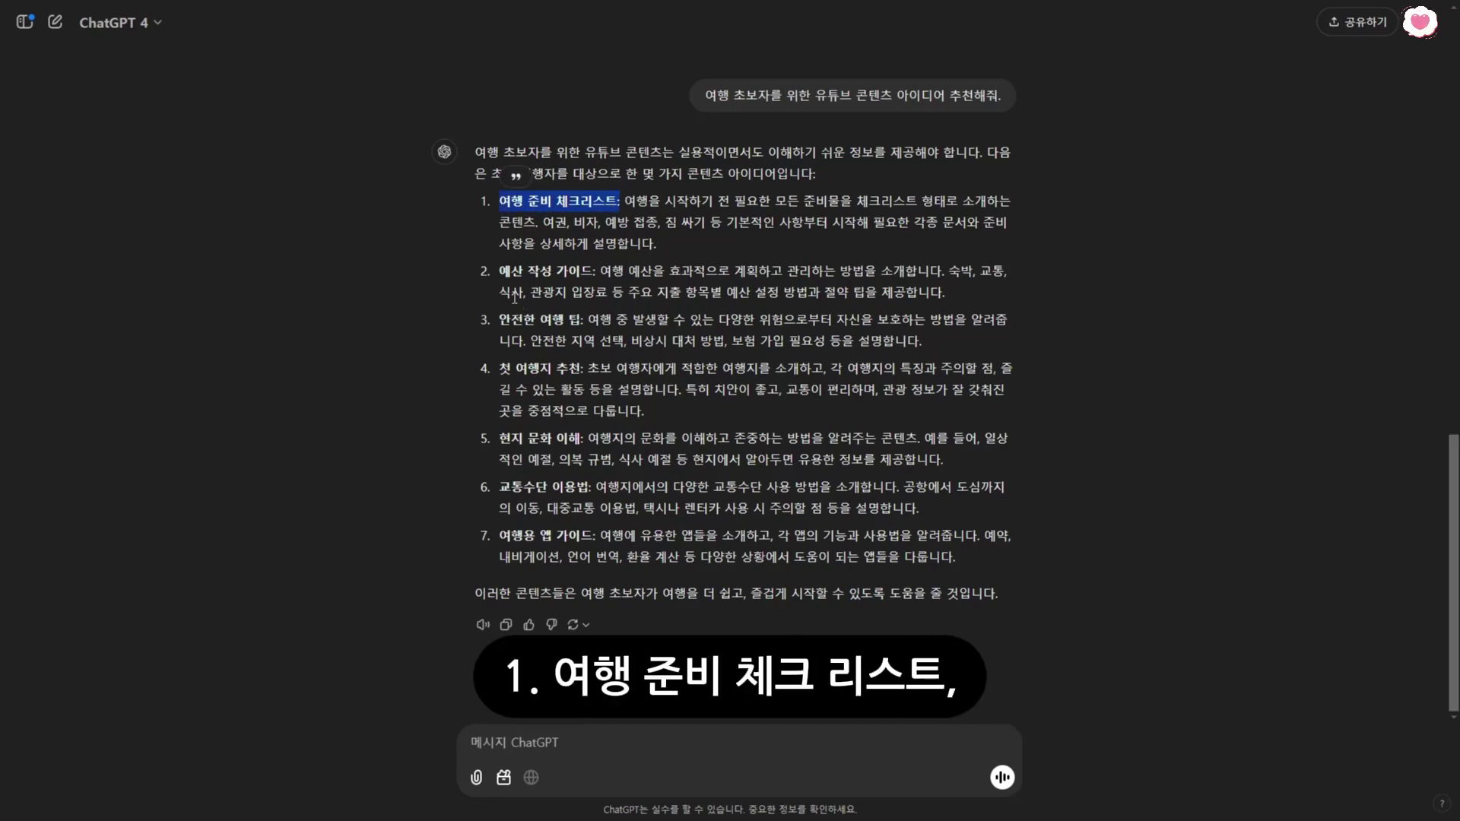
pyautogui.moveTo(499, 271); pyautogui.dragTo(593, 273)
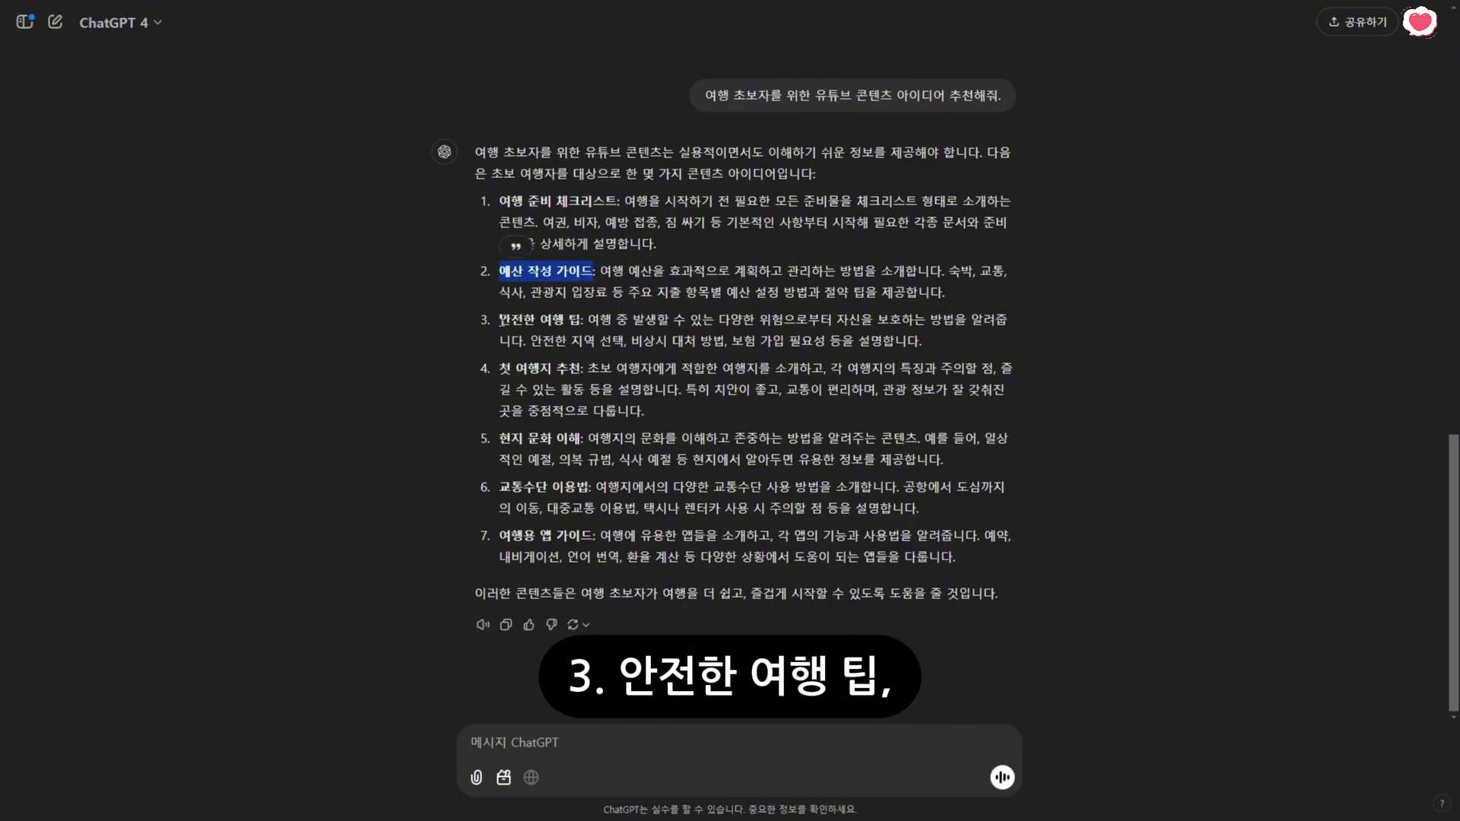
pyautogui.moveTo(501, 320); pyautogui.dragTo(595, 319)
pyautogui.click(509, 368)
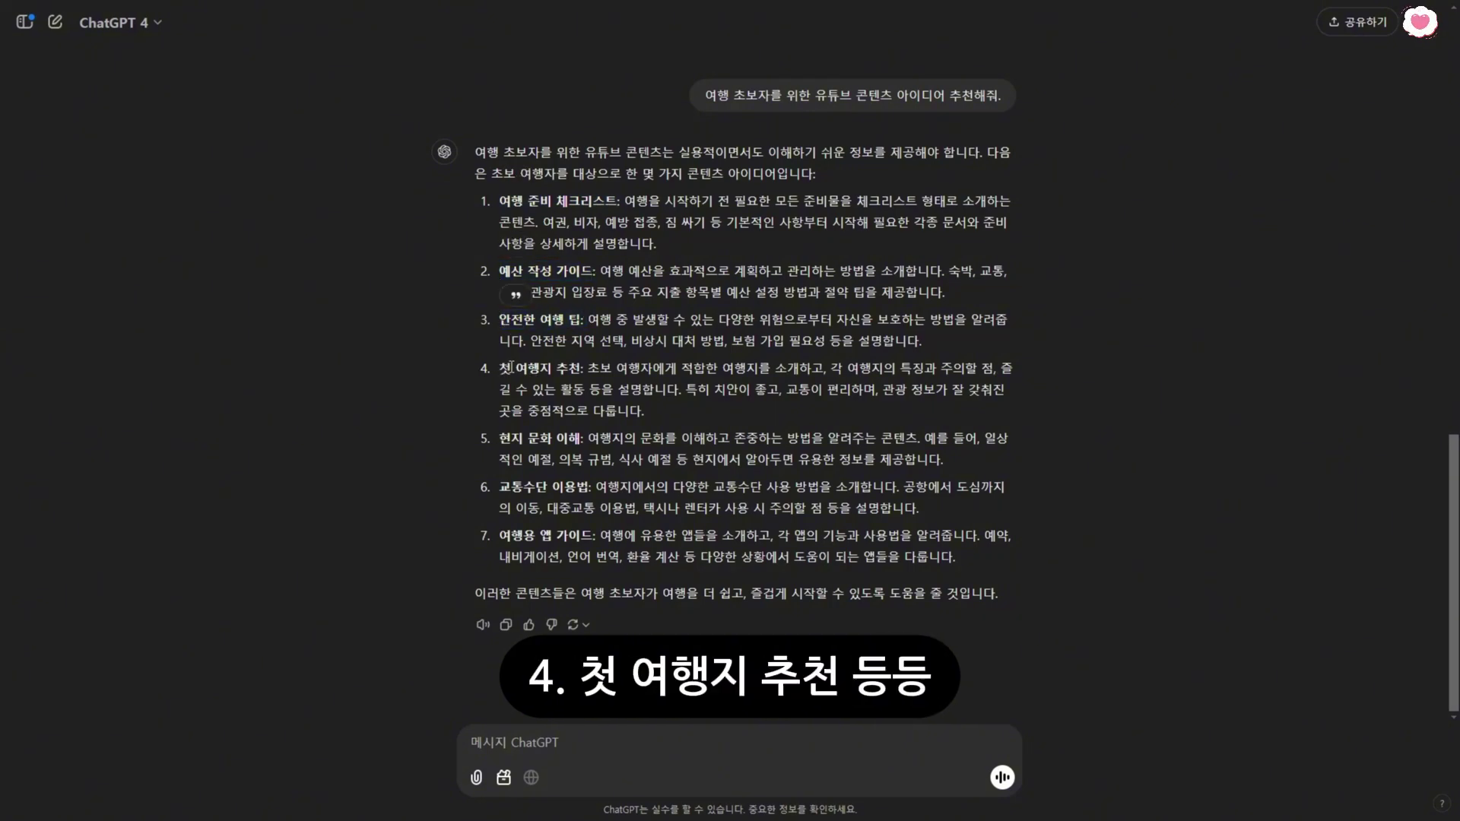
pyautogui.moveTo(509, 368); pyautogui.dragTo(568, 368)
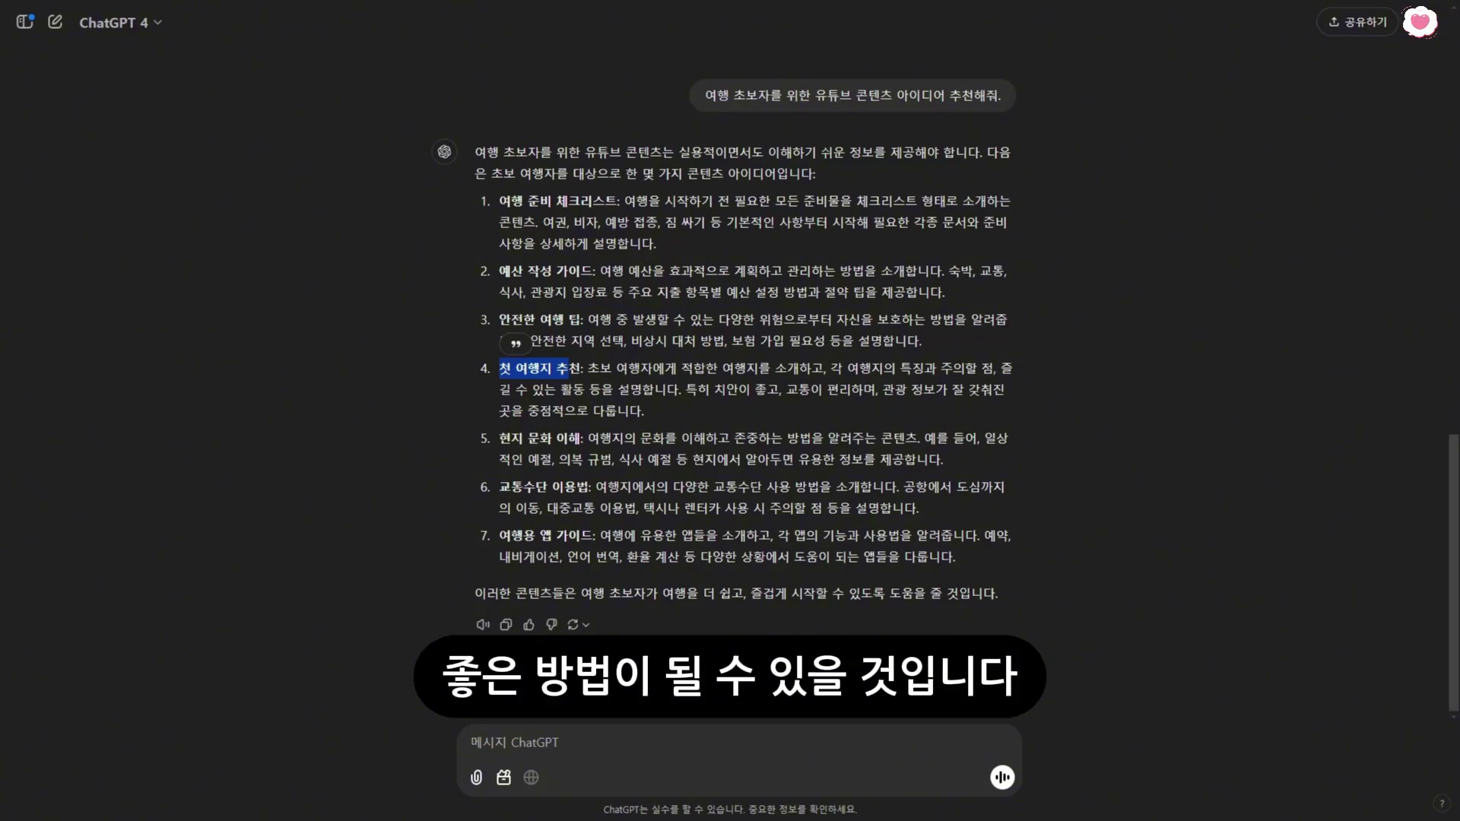
# Submit the prompt "2025년 유행할 여행 관련 트렌드 콘텐츠를 추천해줘", followed by the question "베트남 여행지에서 가장 인기 있는 레스토랑은 뭐야?".
pyautogui.write('2025년 유행할 여행 관련 트렌드 콘텐츠를 추천해줘')
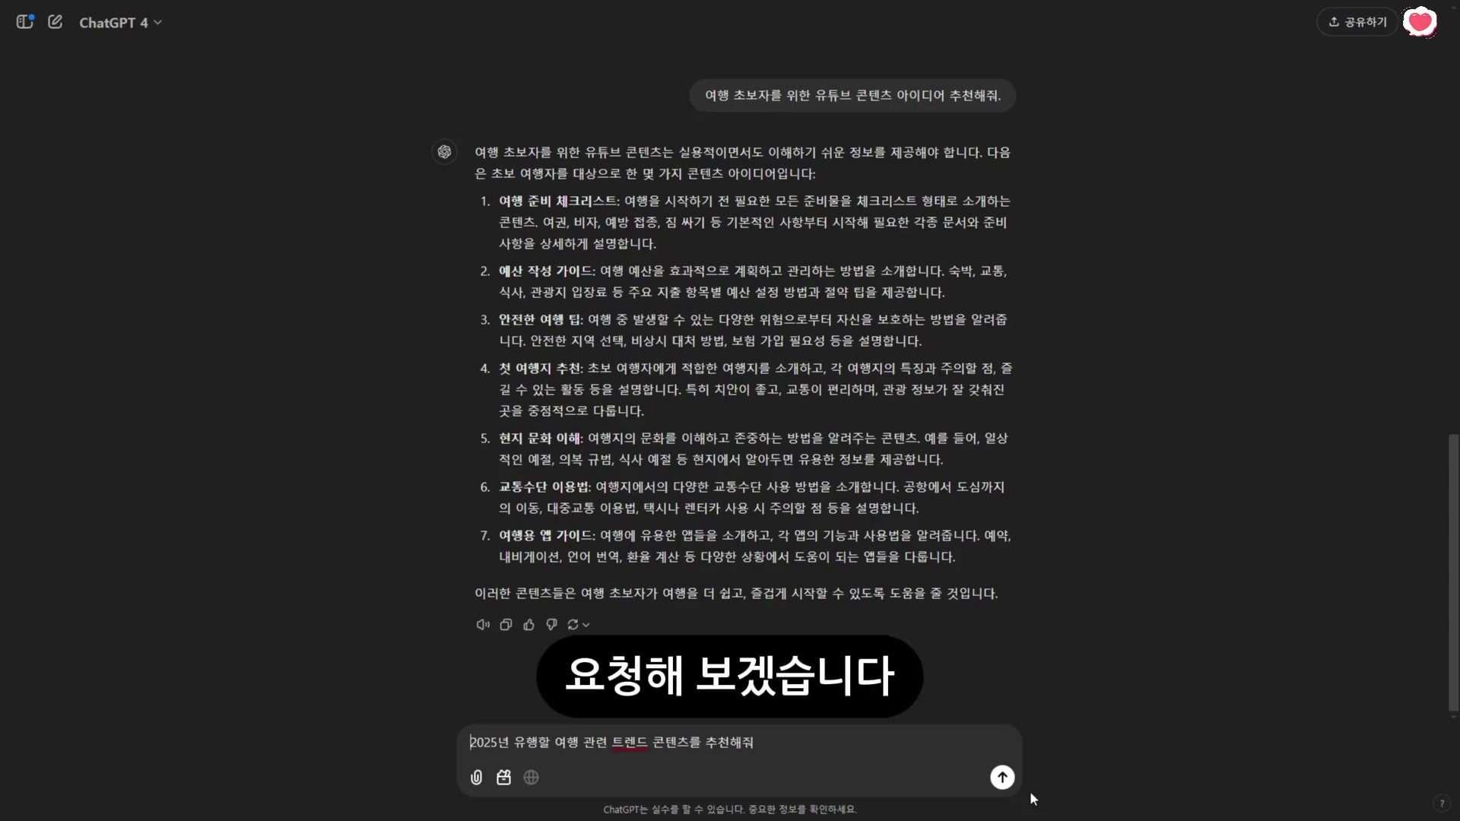
pyautogui.press('Return')
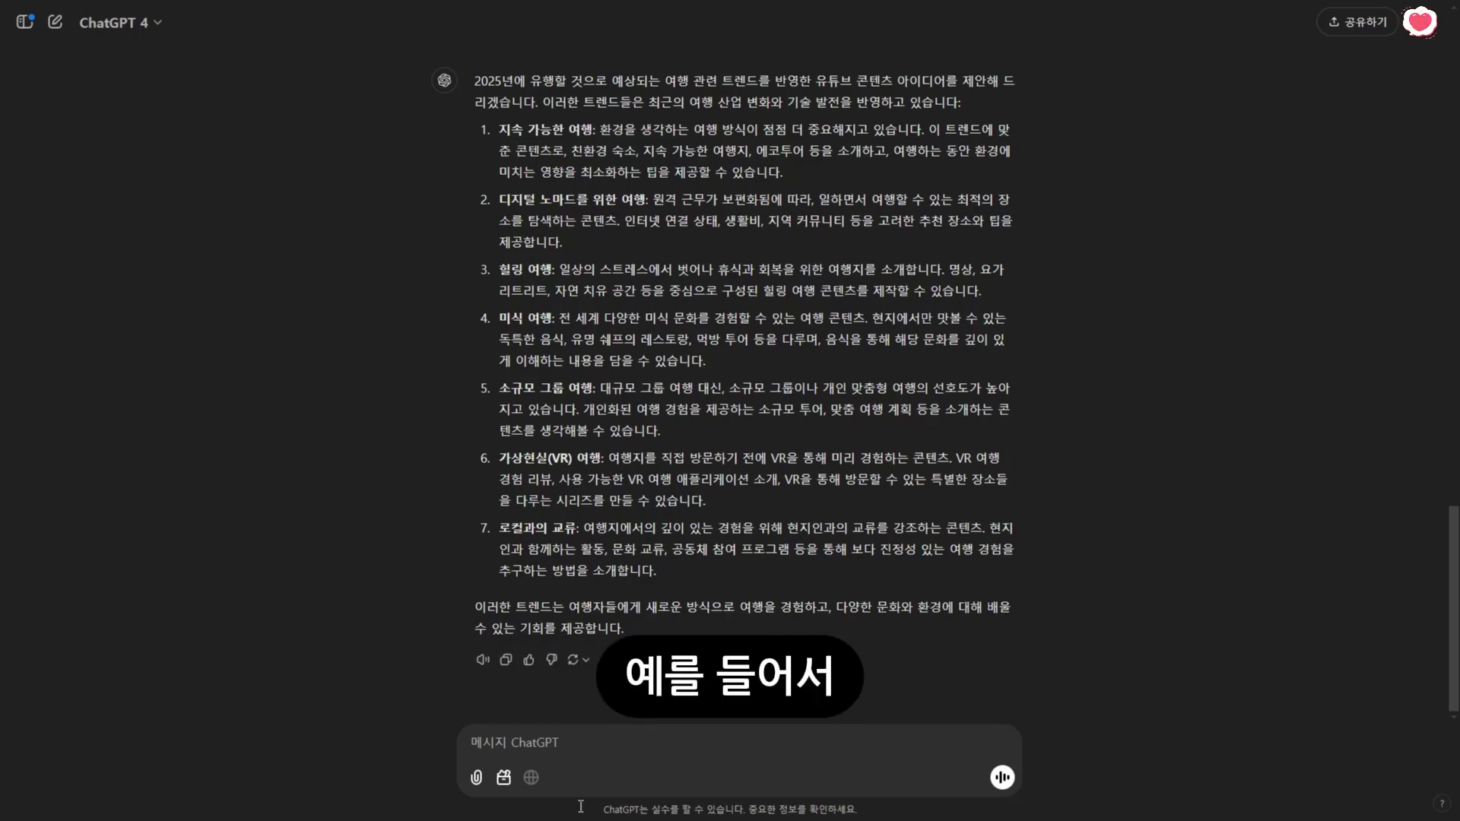
pyautogui.write('베트남 여행지에서 가장 인기 있는 레스토랑은 뭐야?')
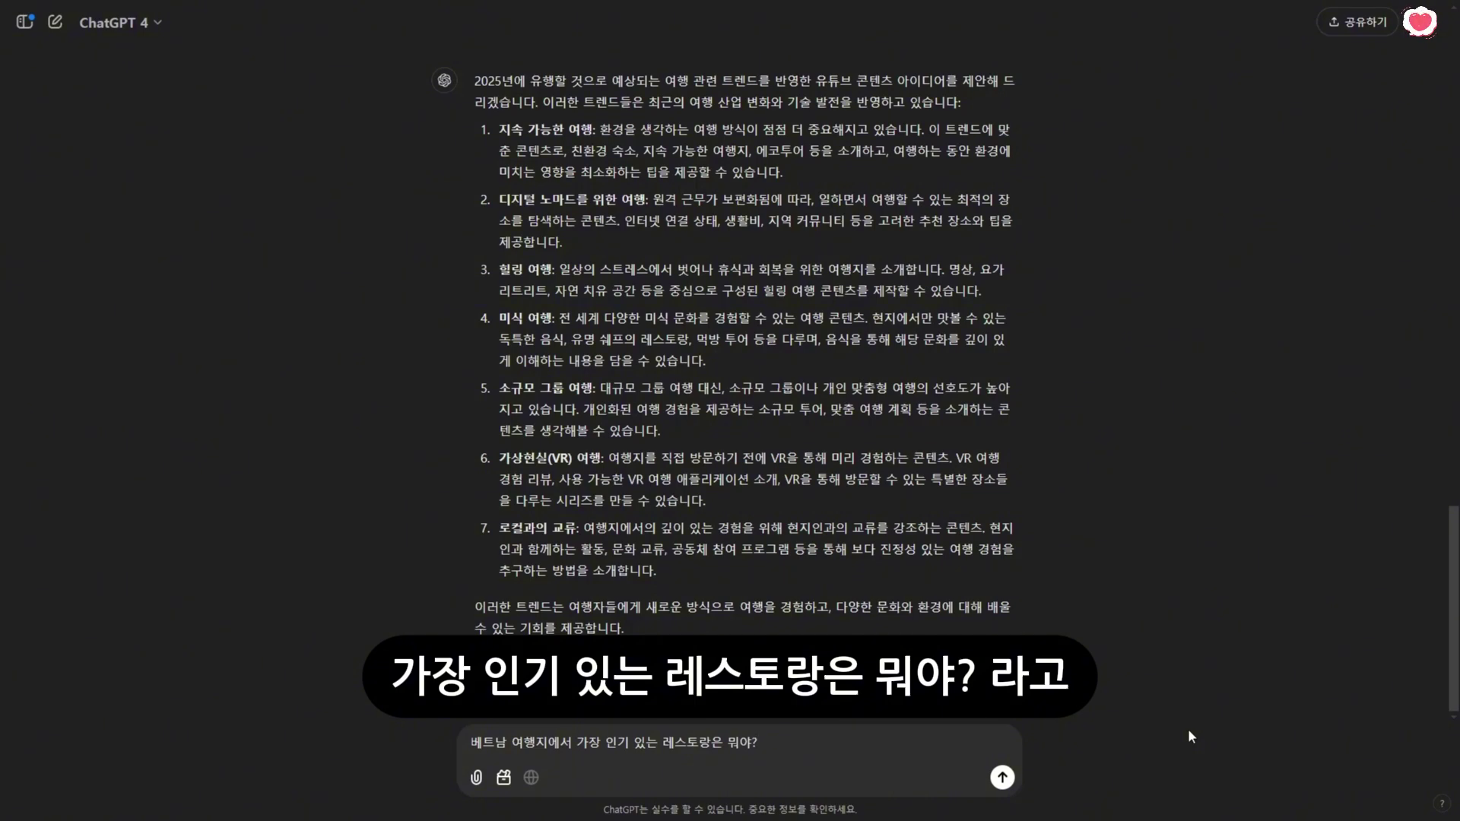
pyautogui.press('Return')
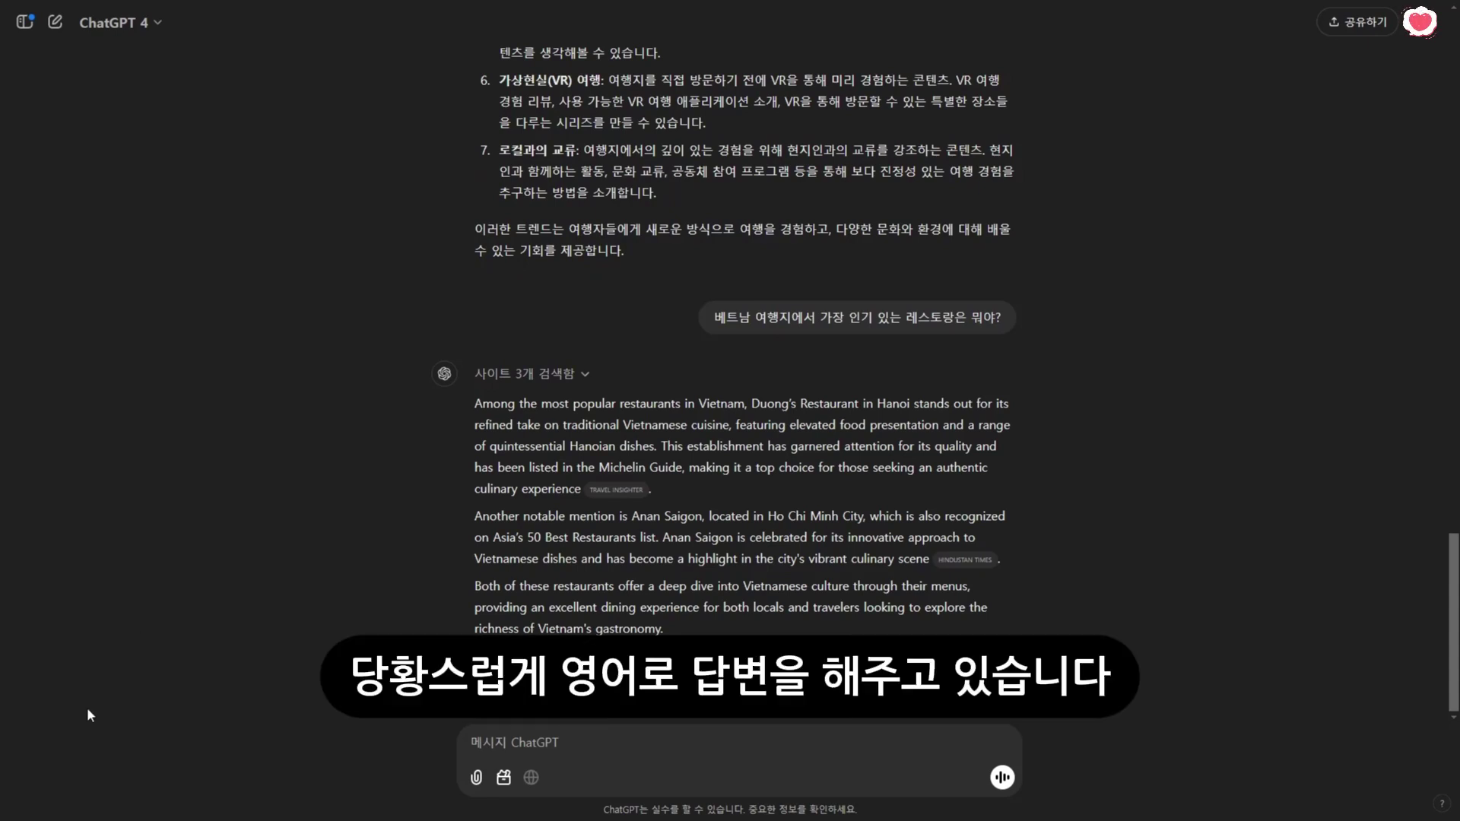
# Request the restaurant answer in Korean by submitting "한국어로 대답해줘".
pyautogui.click(561, 748)
pyautogui.write('한국어')
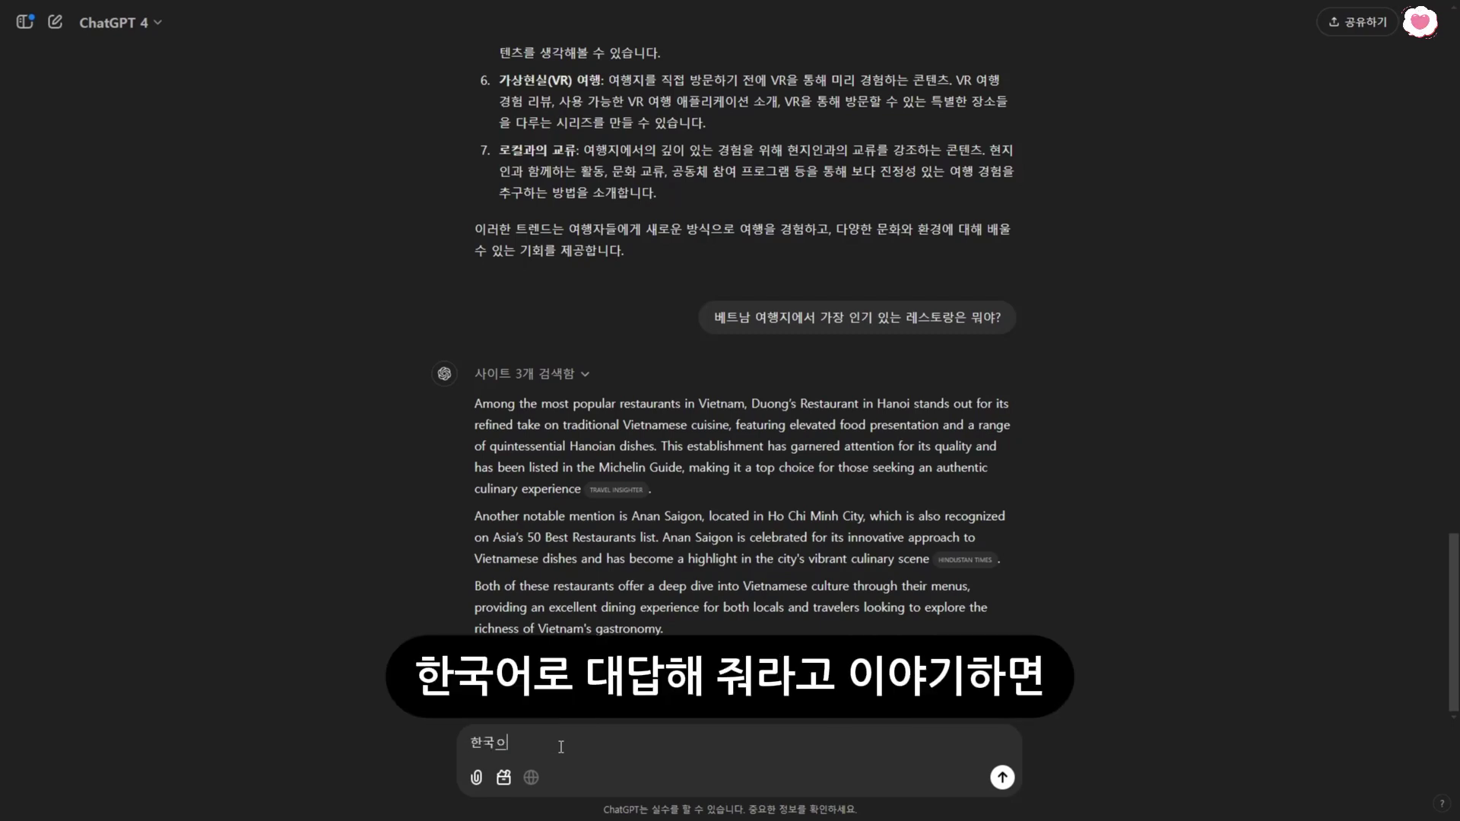
pyautogui.write('로 대답해줘')
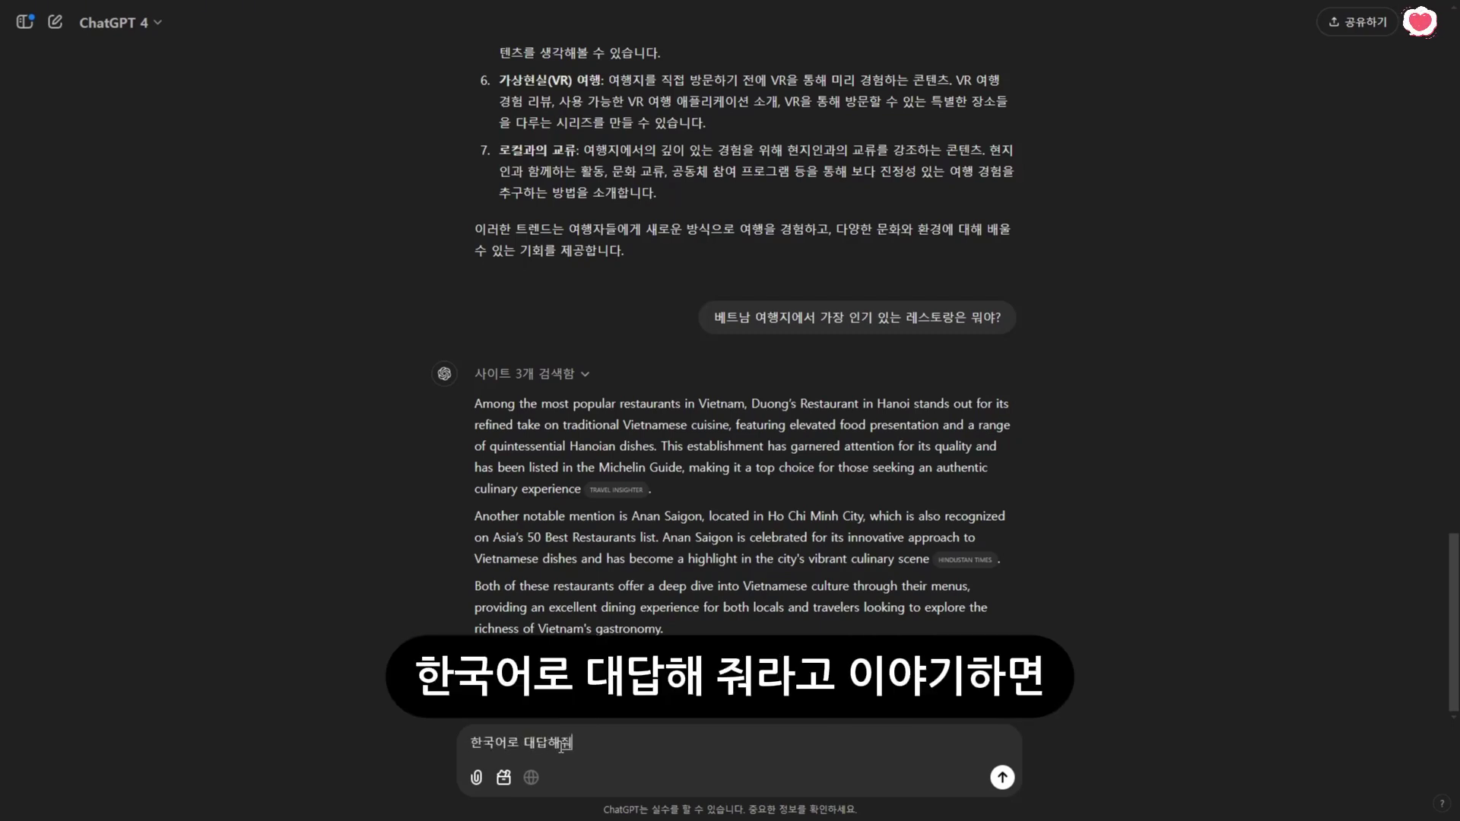
pyautogui.press('Return')
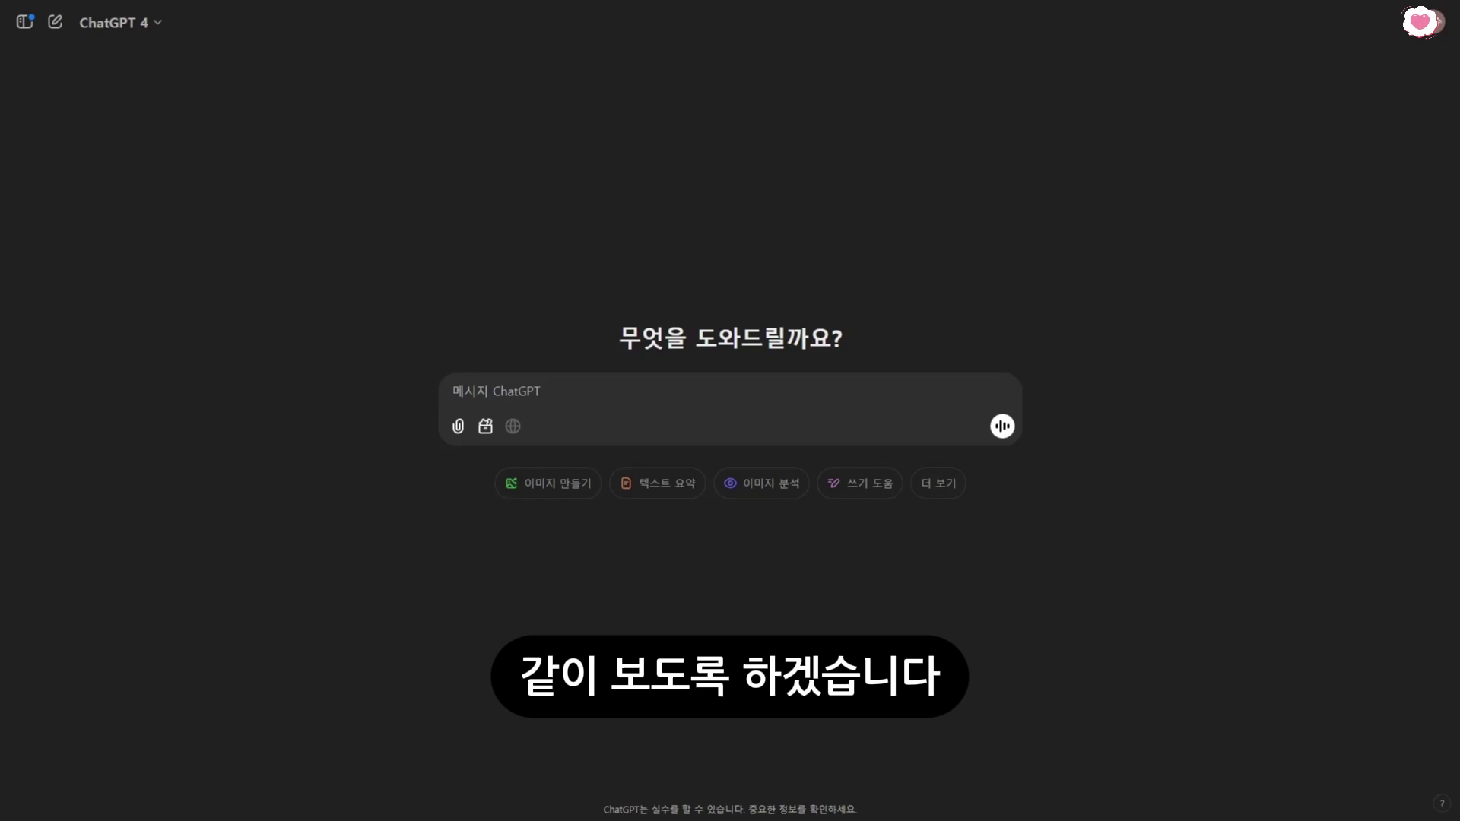
# Request a five-minute video script in the new chat with "5분짜리 영상 대본을 작성해줘. 주제는 건강한 아침 식단이야.".
pyautogui.write('5분짜리 영상 대본을 작성해줘. 주제는 건강한 아침 식단이야.')
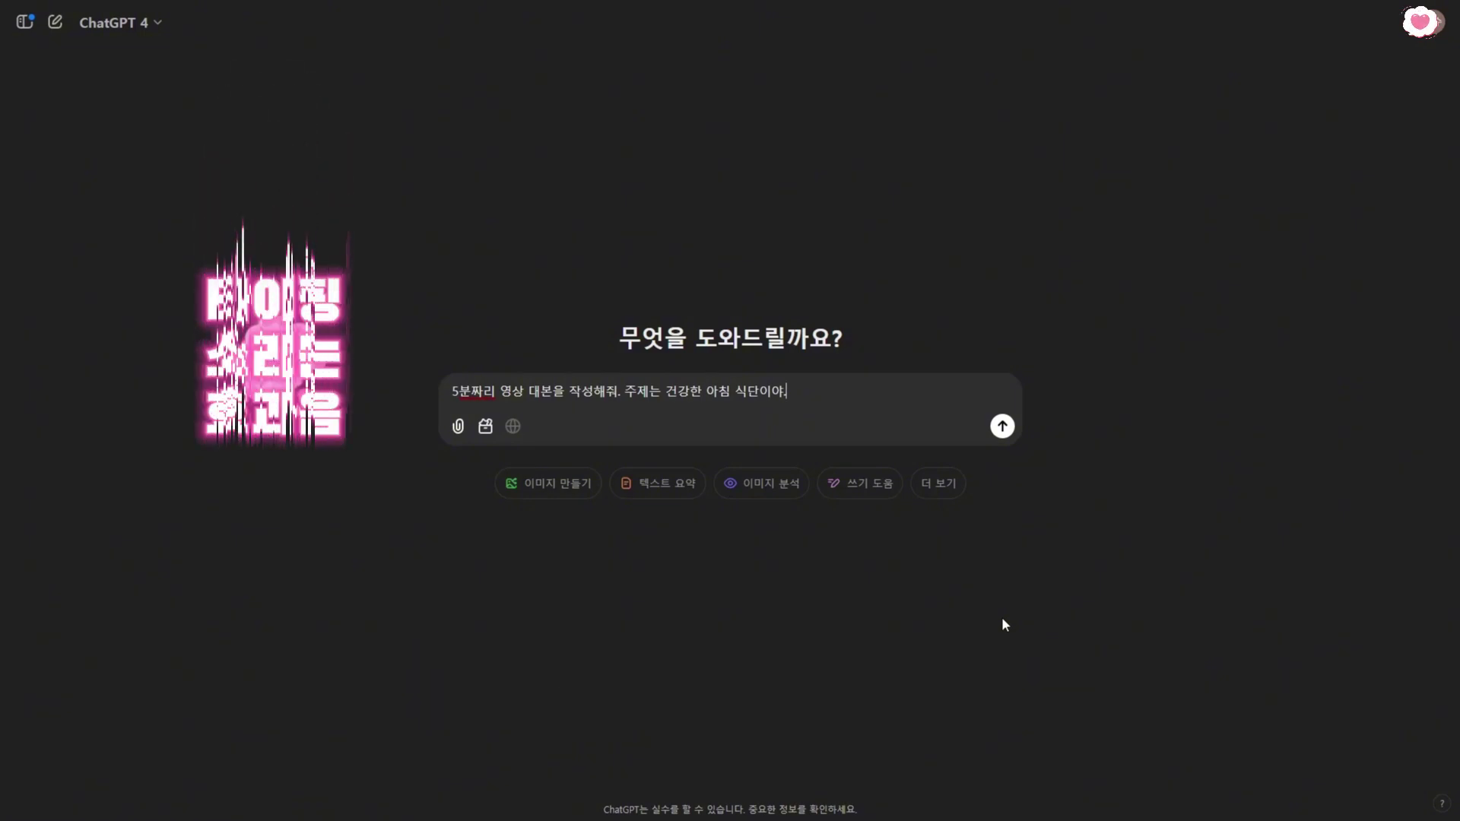
pyautogui.press('Return')
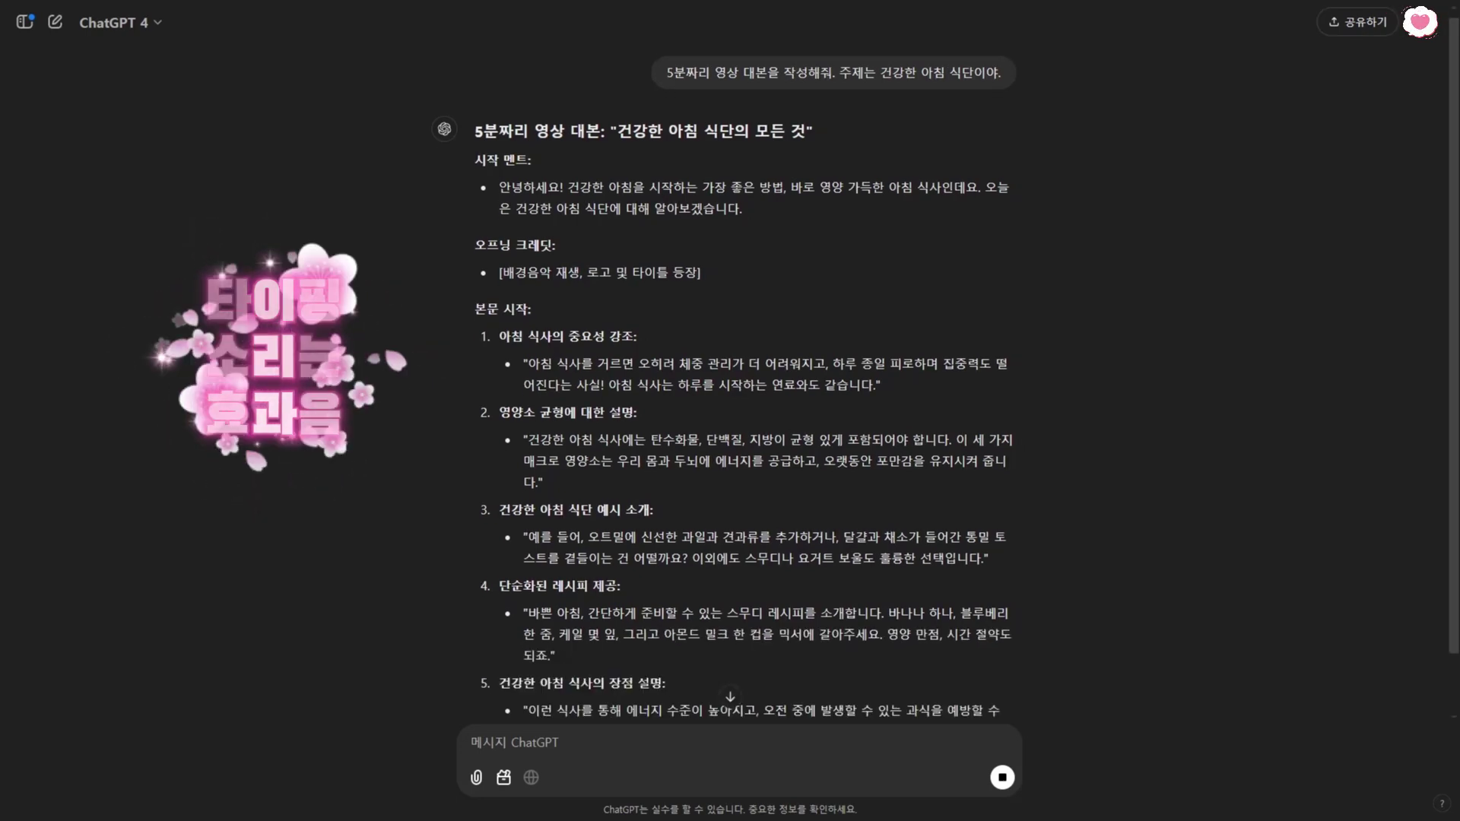
# Examine the generated script's structure, from the opening remarks and opening credits through the main body to the closing remarks and ending credits.
pyautogui.scroll(-4, 1103, 486)
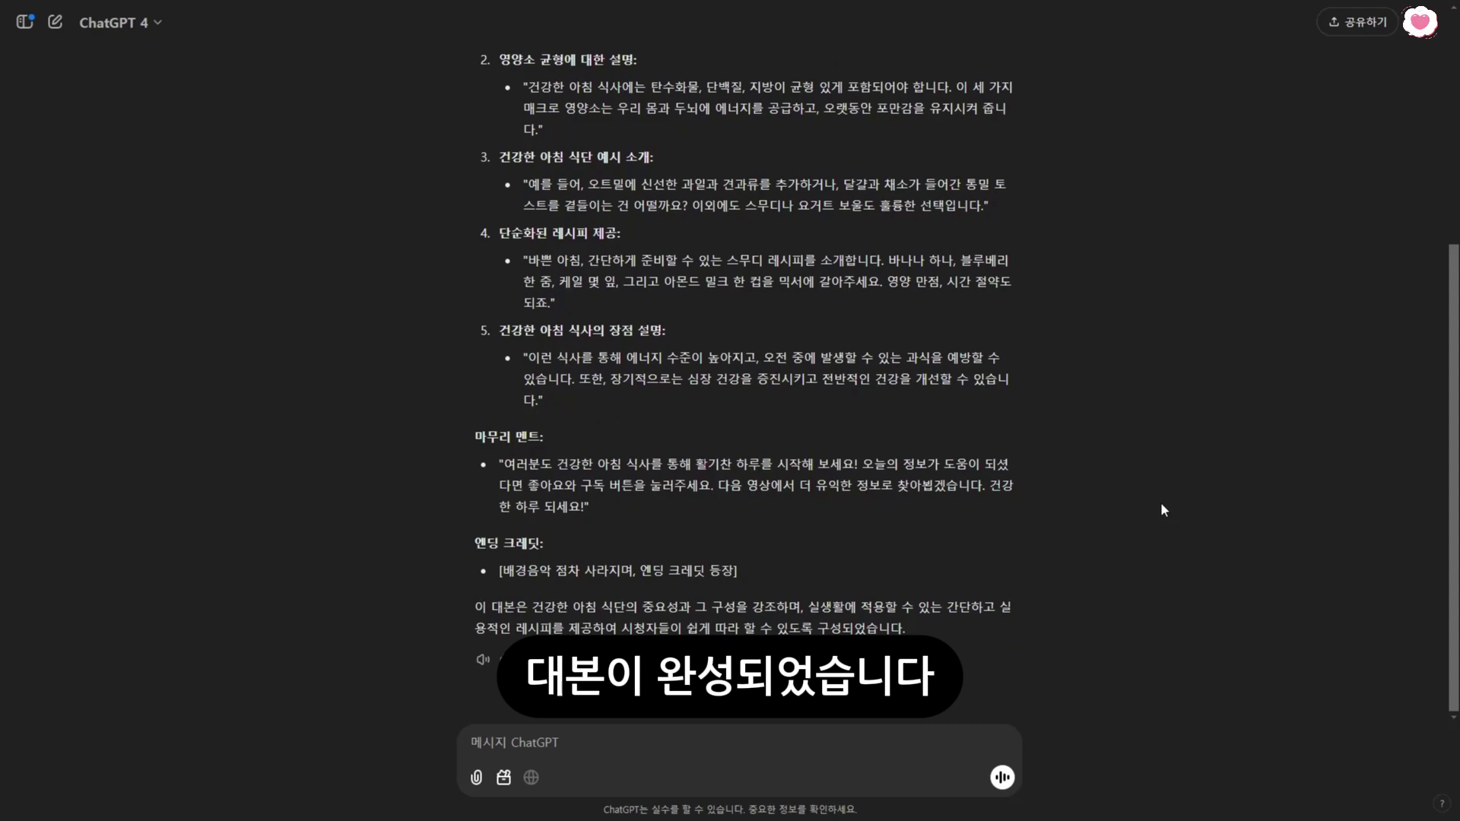
pyautogui.scroll(4, 1160, 502)
pyautogui.moveTo(475, 111); pyautogui.dragTo(546, 116)
pyautogui.moveTo(470, 196); pyautogui.dragTo(569, 198)
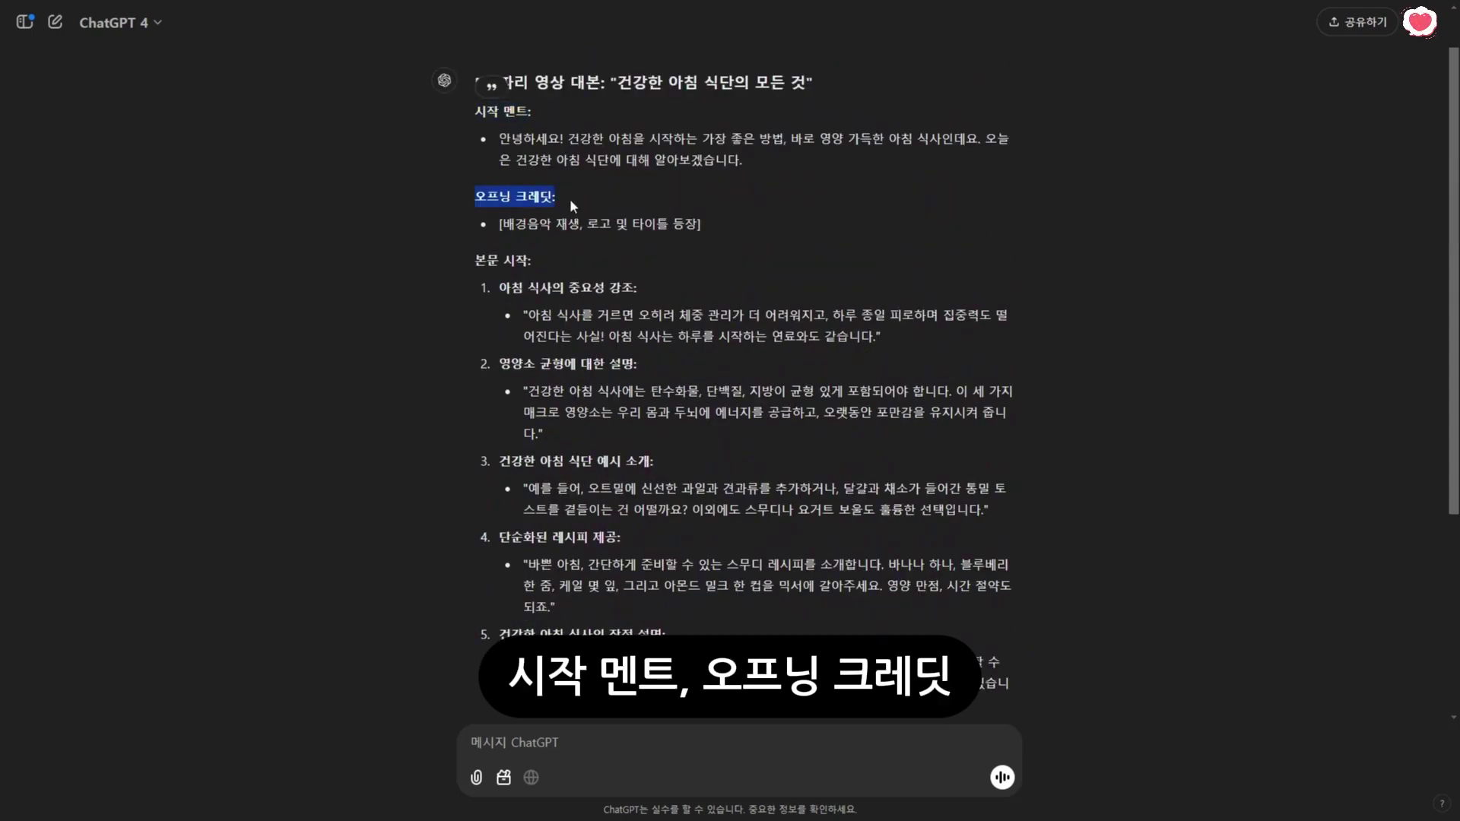
pyautogui.moveTo(473, 260); pyautogui.dragTo(590, 543)
pyautogui.scroll(-4, 460, 450)
pyautogui.click(590, 543)
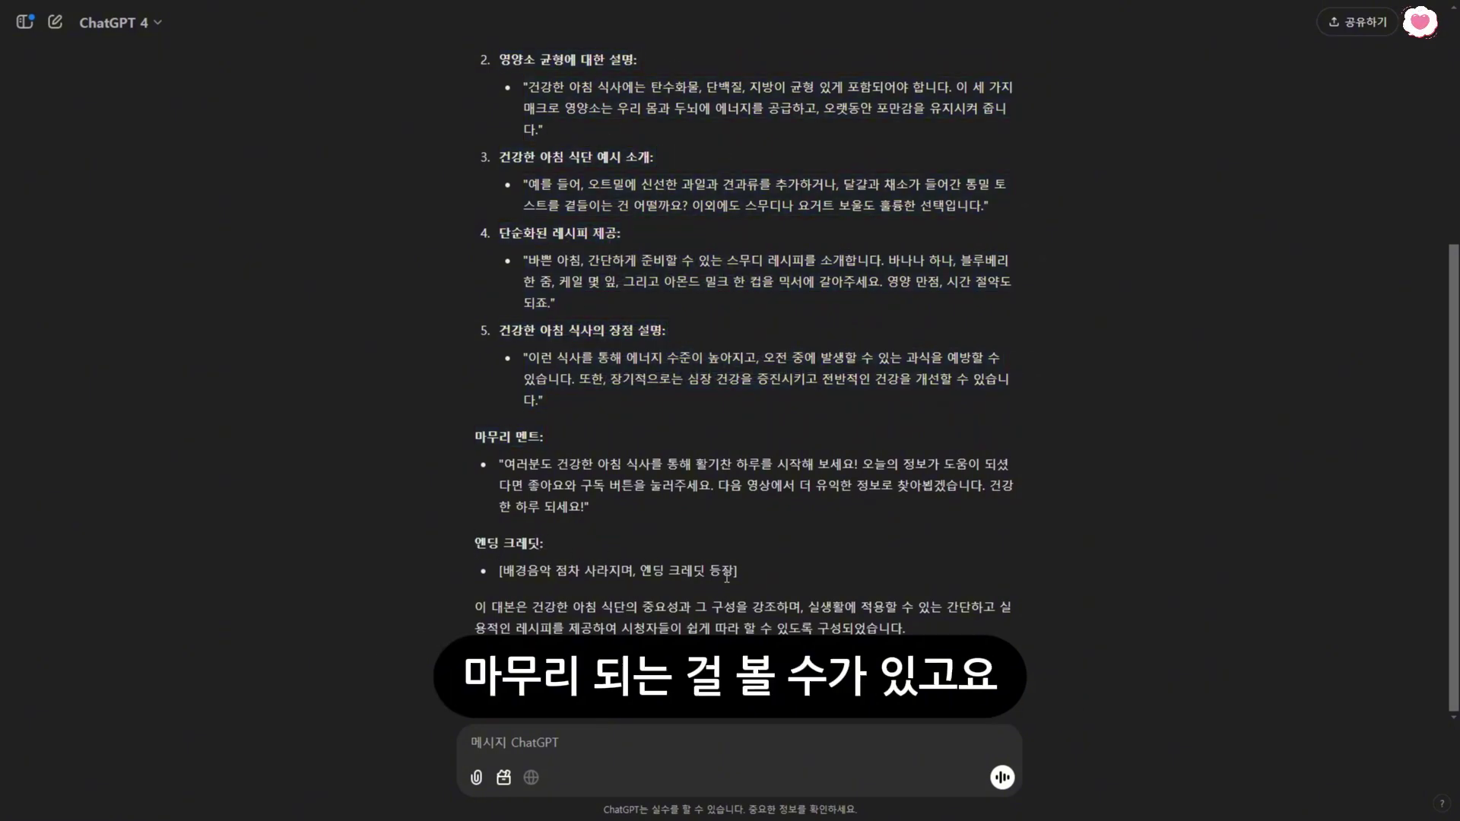
pyautogui.scroll(2, 370, 505)
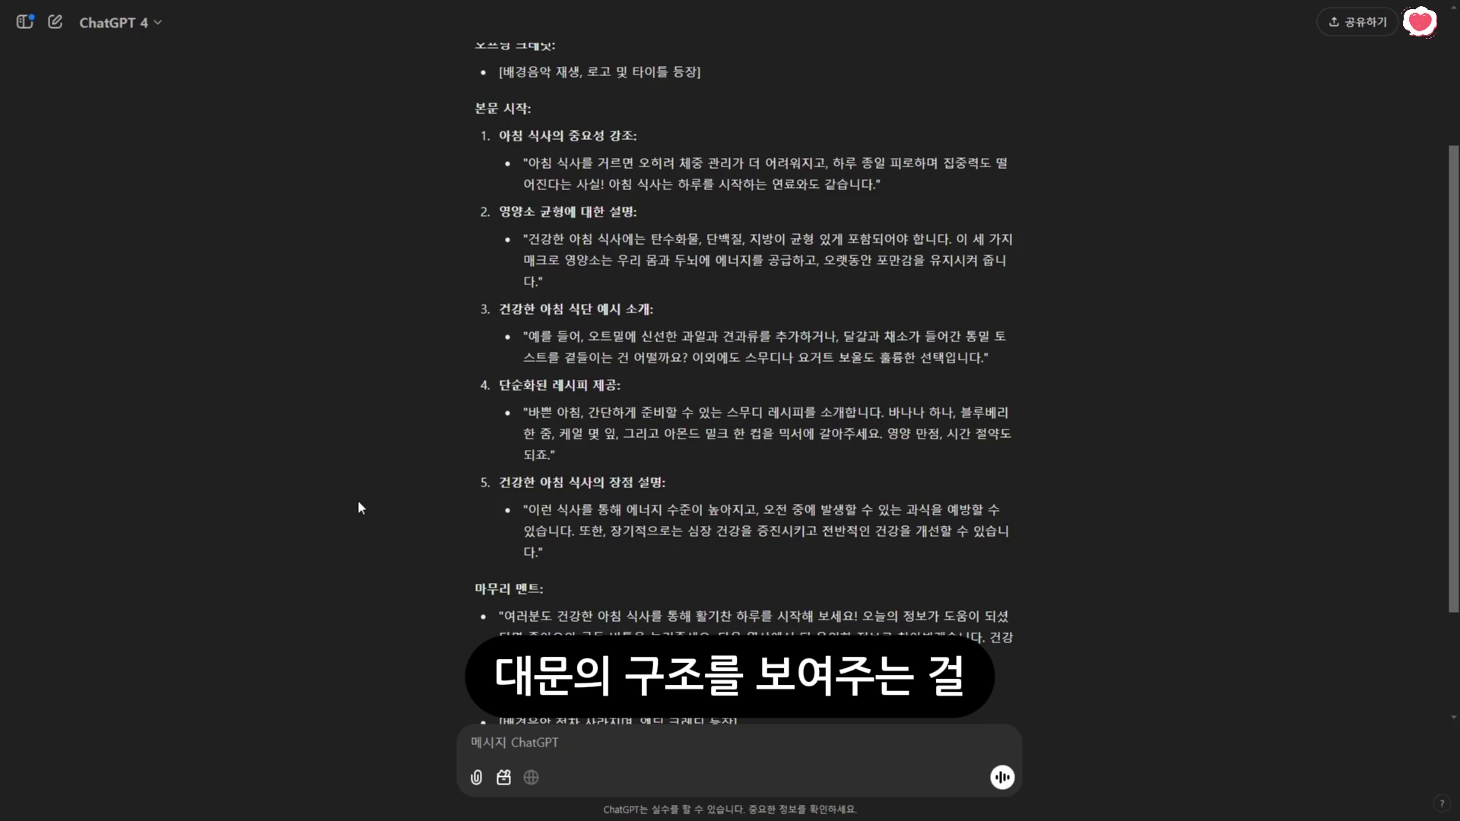
pyautogui.scroll(2, 359, 507)
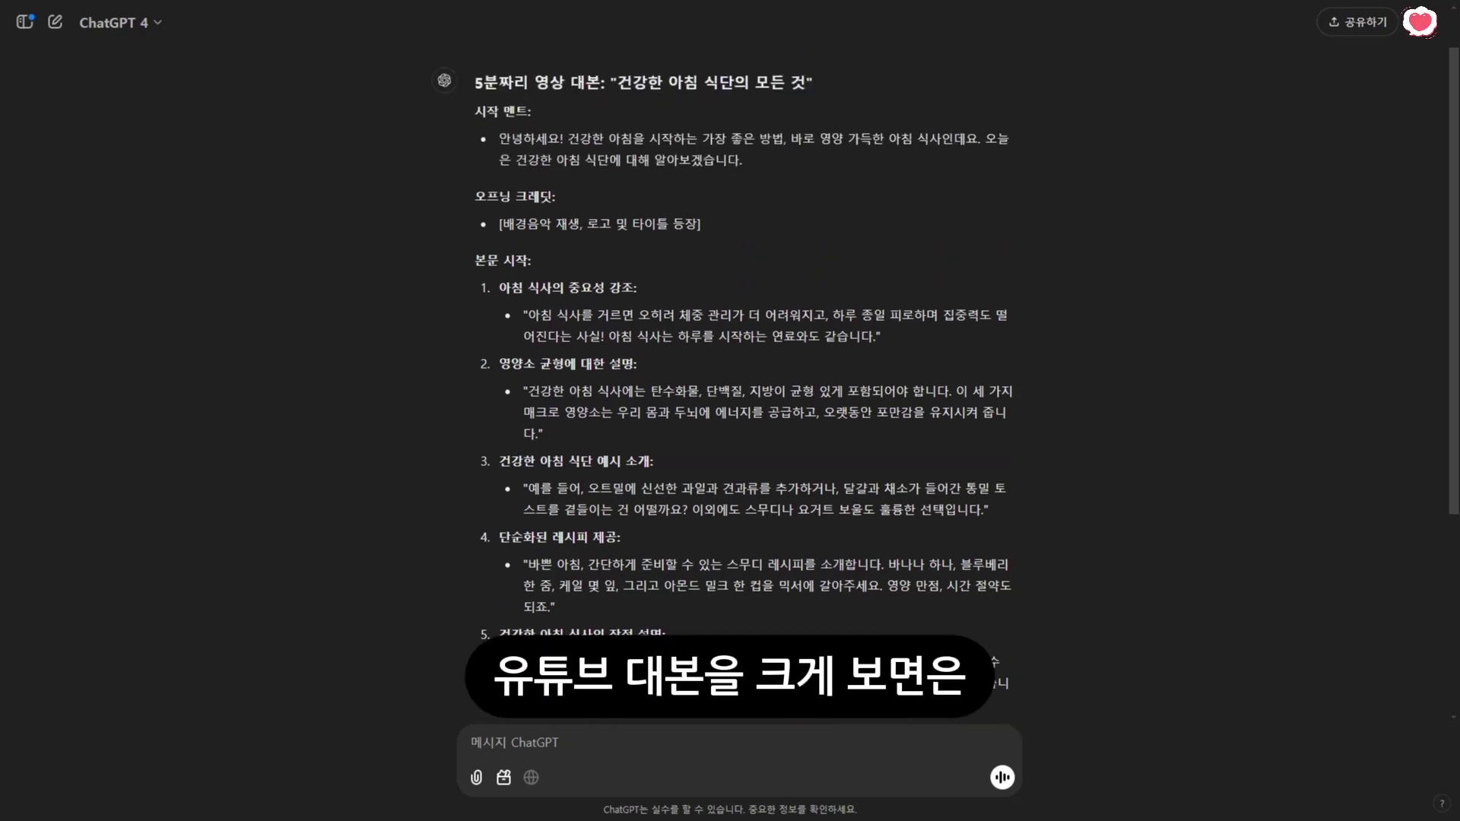
pyautogui.moveTo(500, 196); pyautogui.dragTo(586, 197)
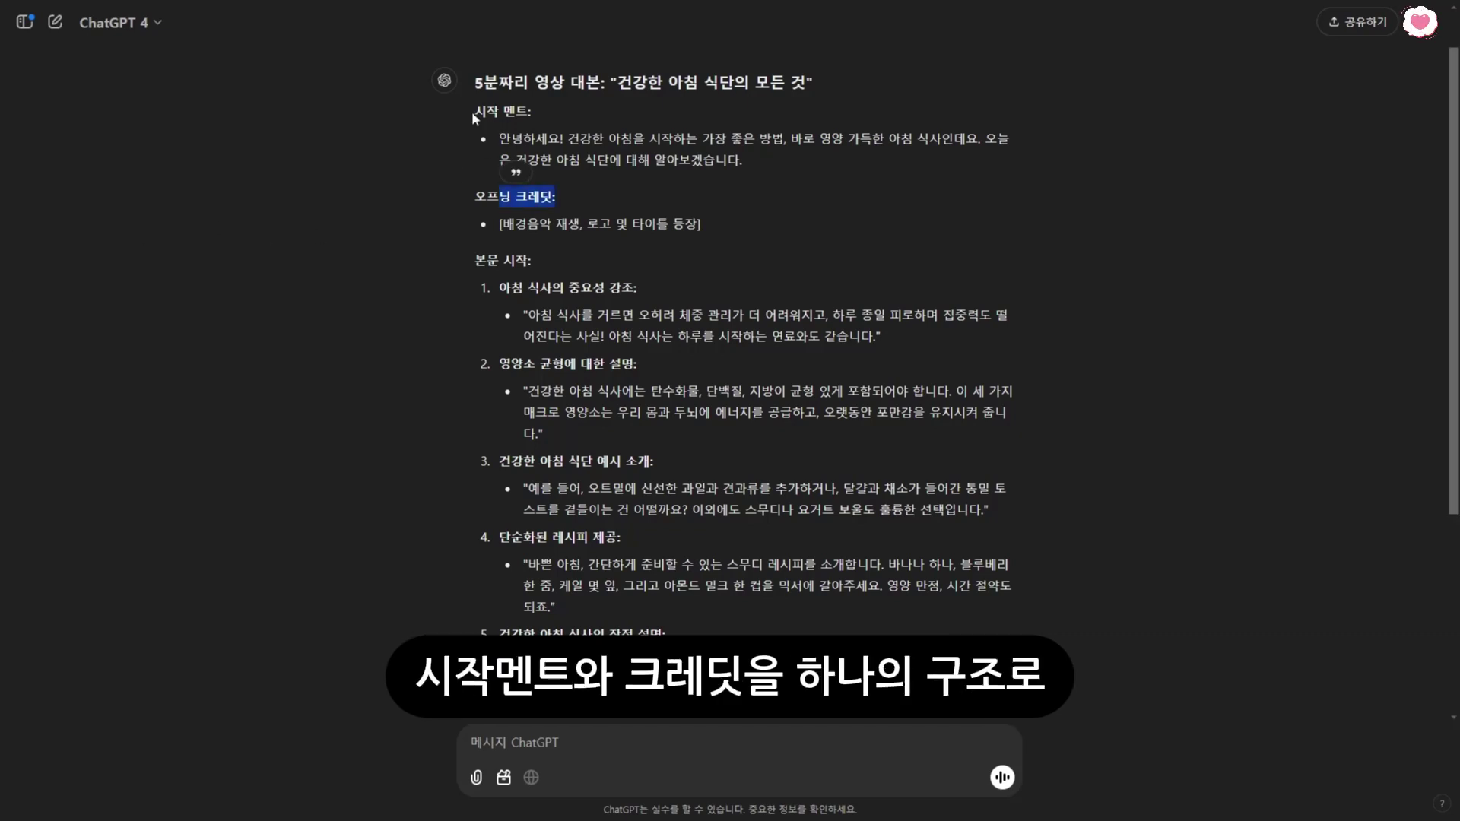
pyautogui.moveTo(471, 111); pyautogui.dragTo(532, 112)
pyautogui.click(552, 205)
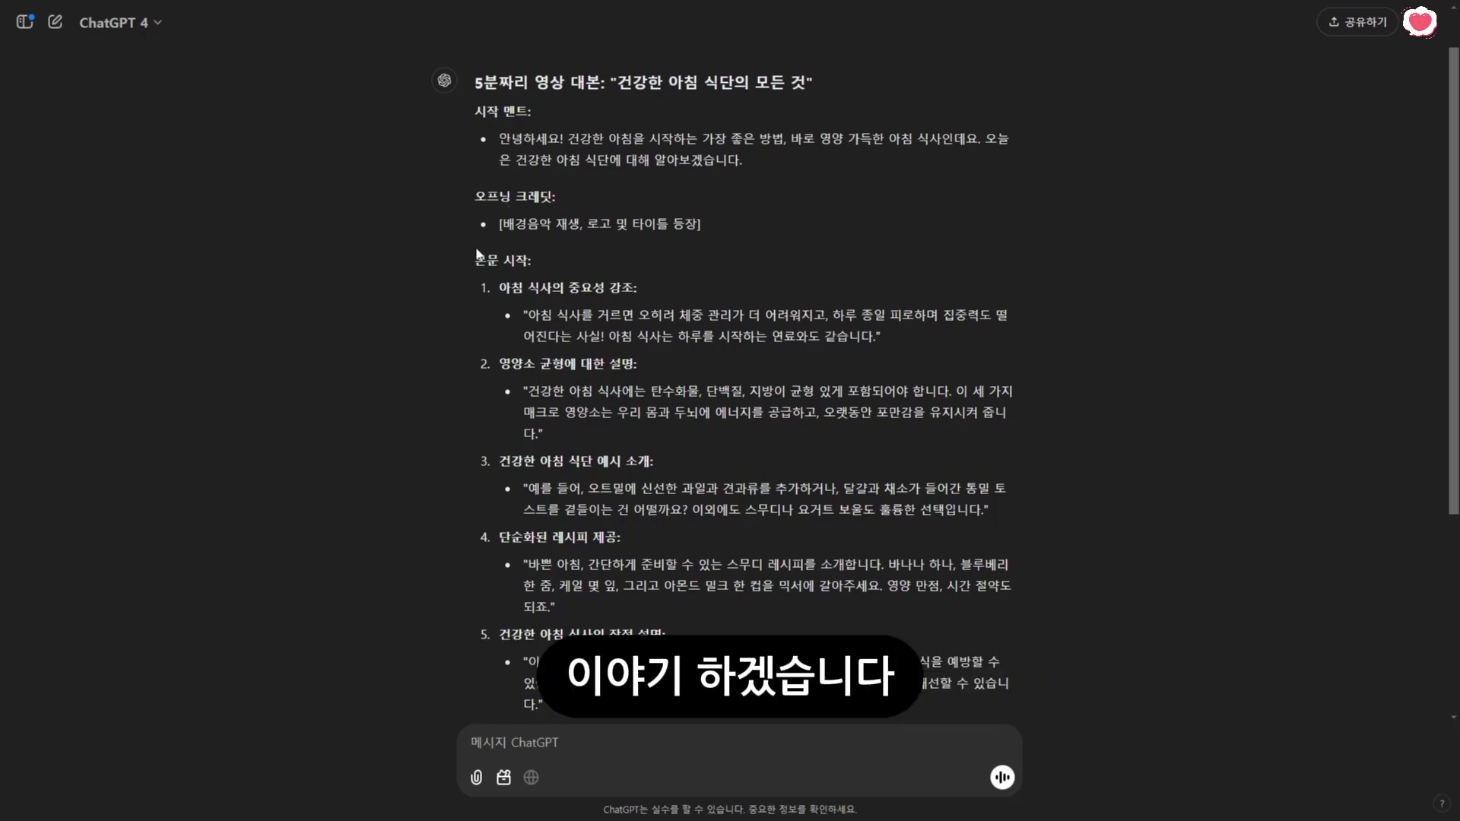
# Review the script's main body sections, closing remarks and ending credits.
pyautogui.moveTo(476, 259); pyautogui.dragTo(565, 259)
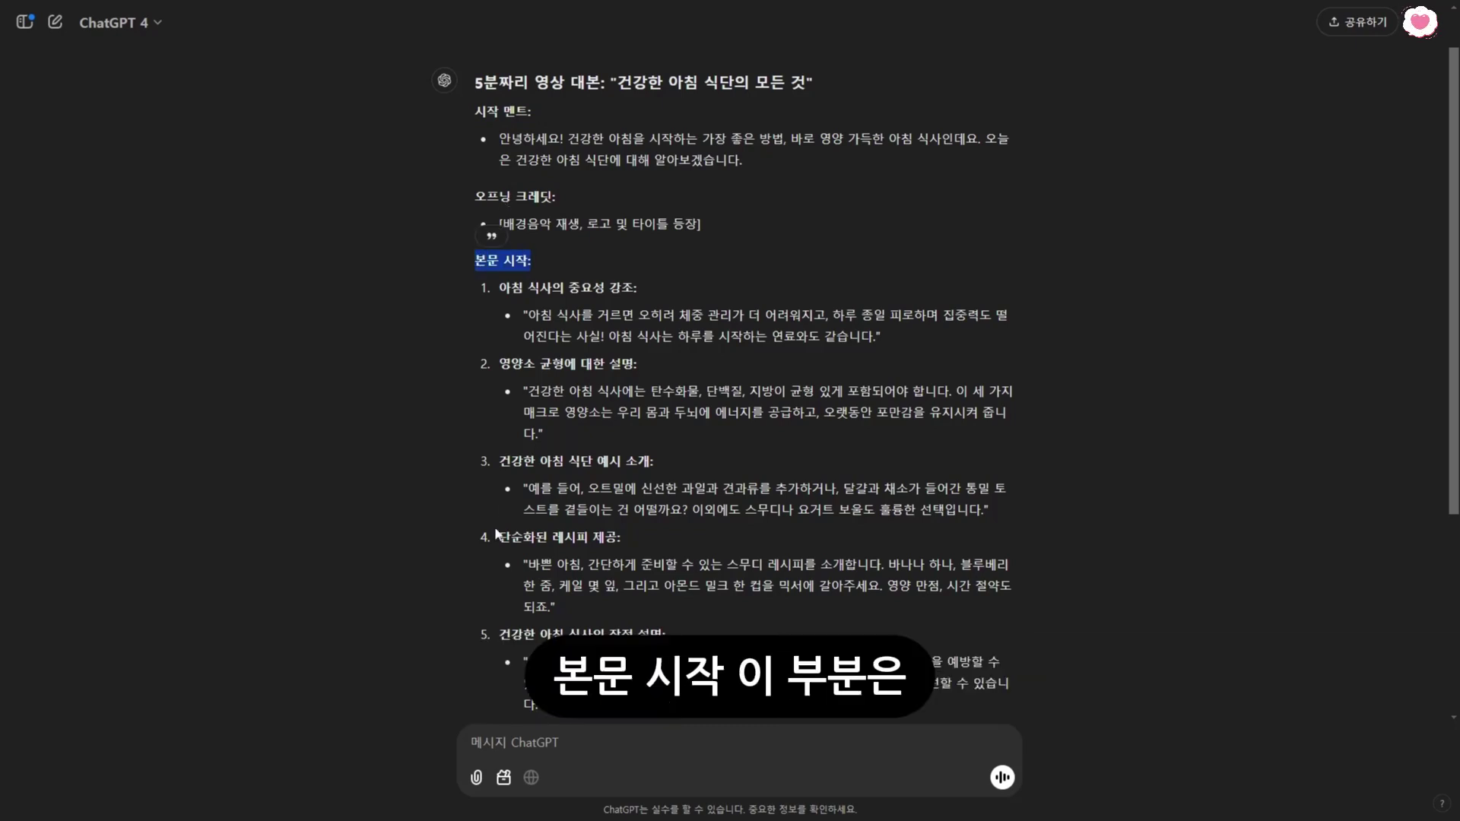
pyautogui.scroll(-1, 511, 436)
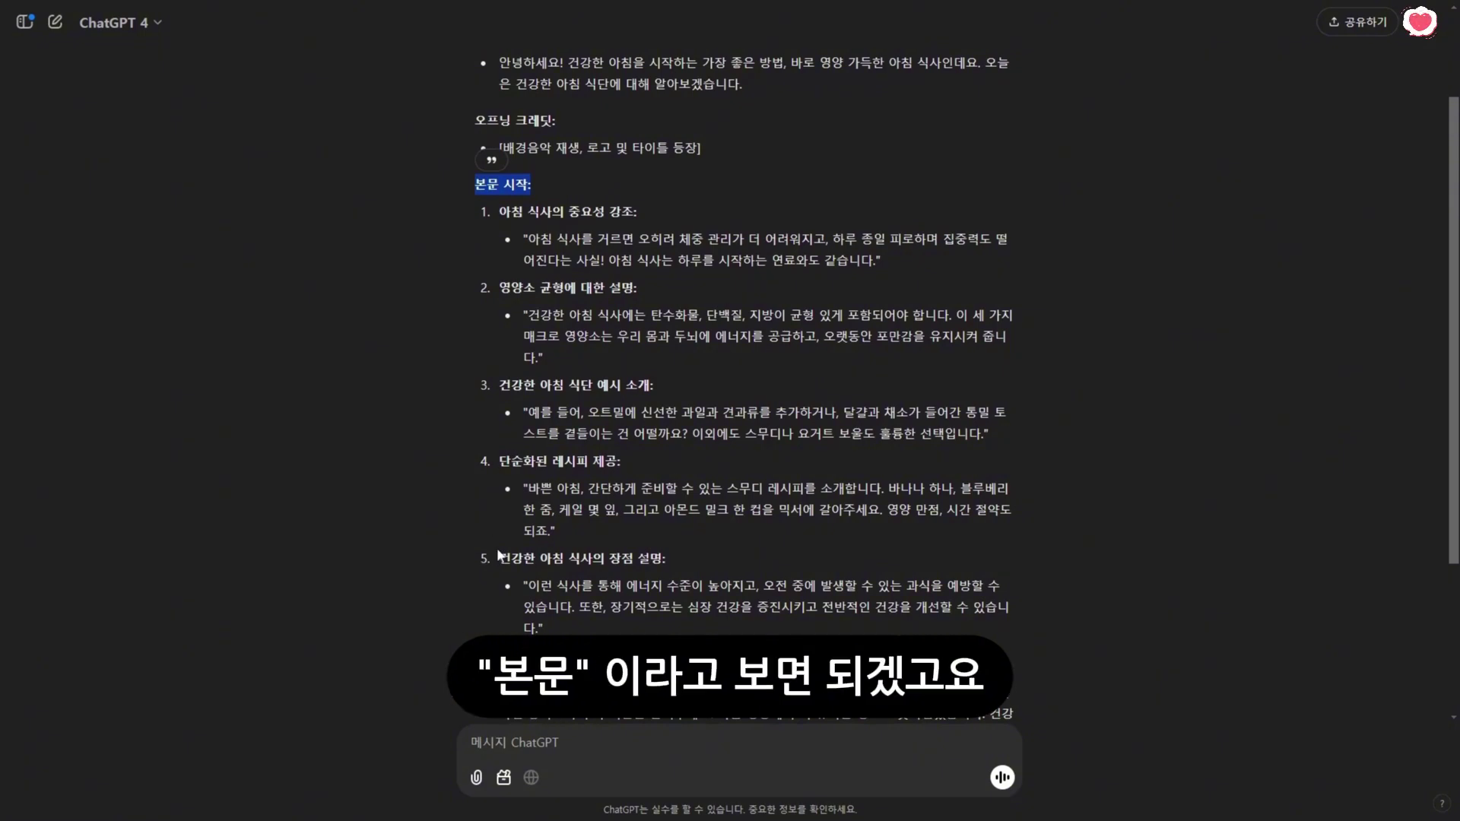
pyautogui.scroll(-2, 431, 582)
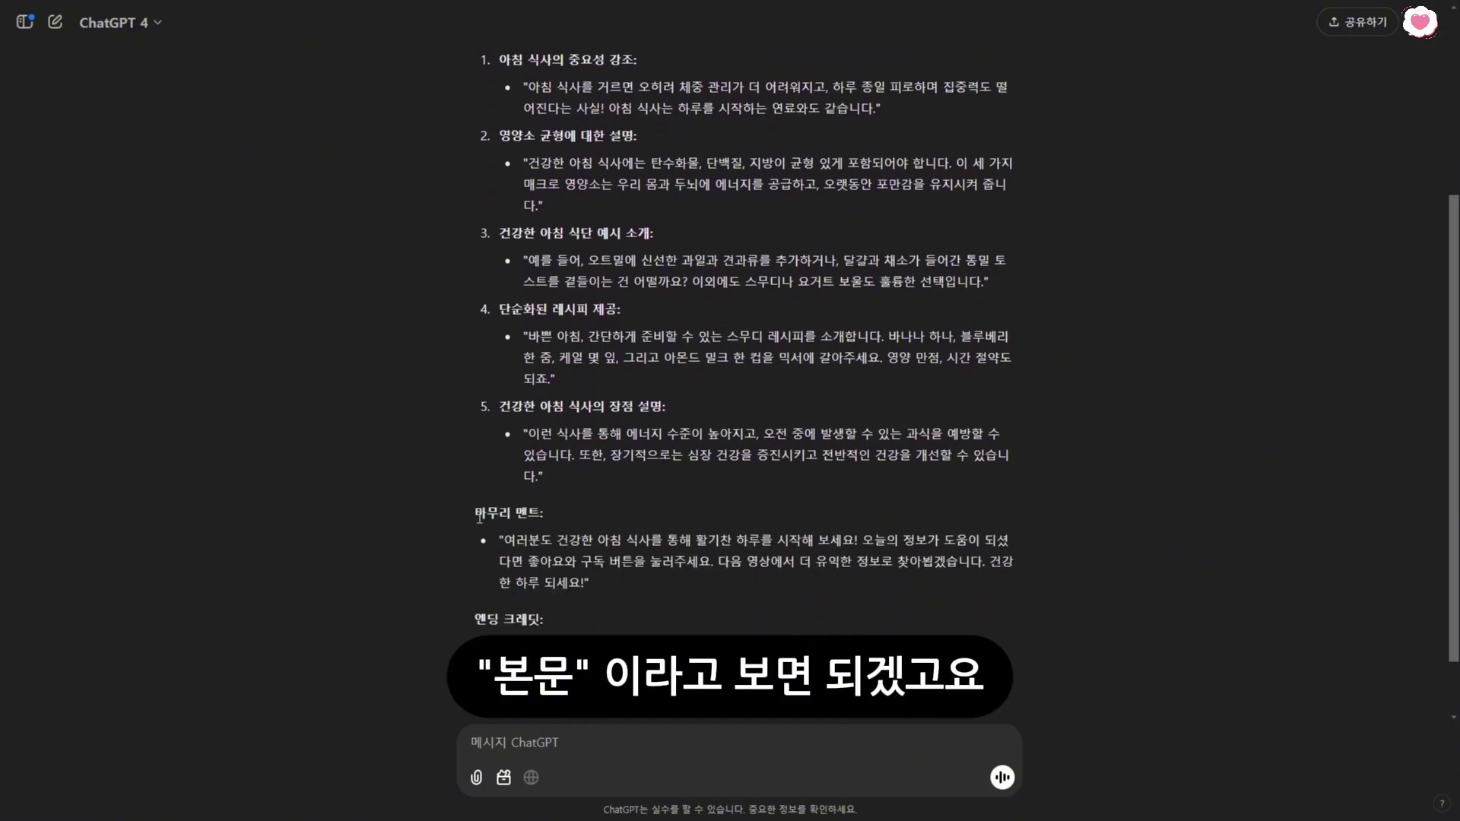
pyautogui.moveTo(474, 512); pyautogui.dragTo(555, 540)
pyautogui.moveTo(472, 618); pyautogui.dragTo(549, 621)
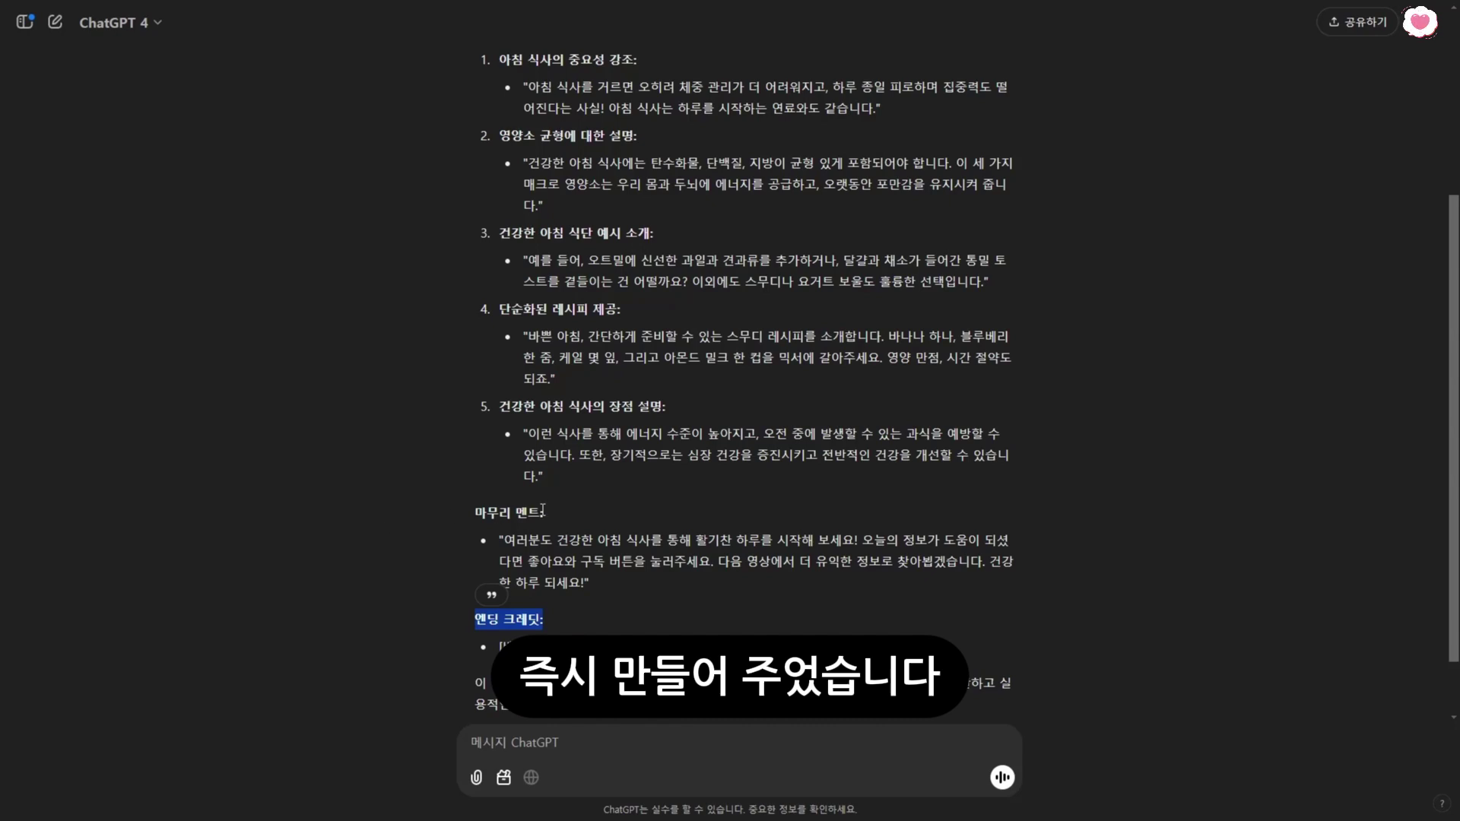
pyautogui.scroll(-1, 482, 576)
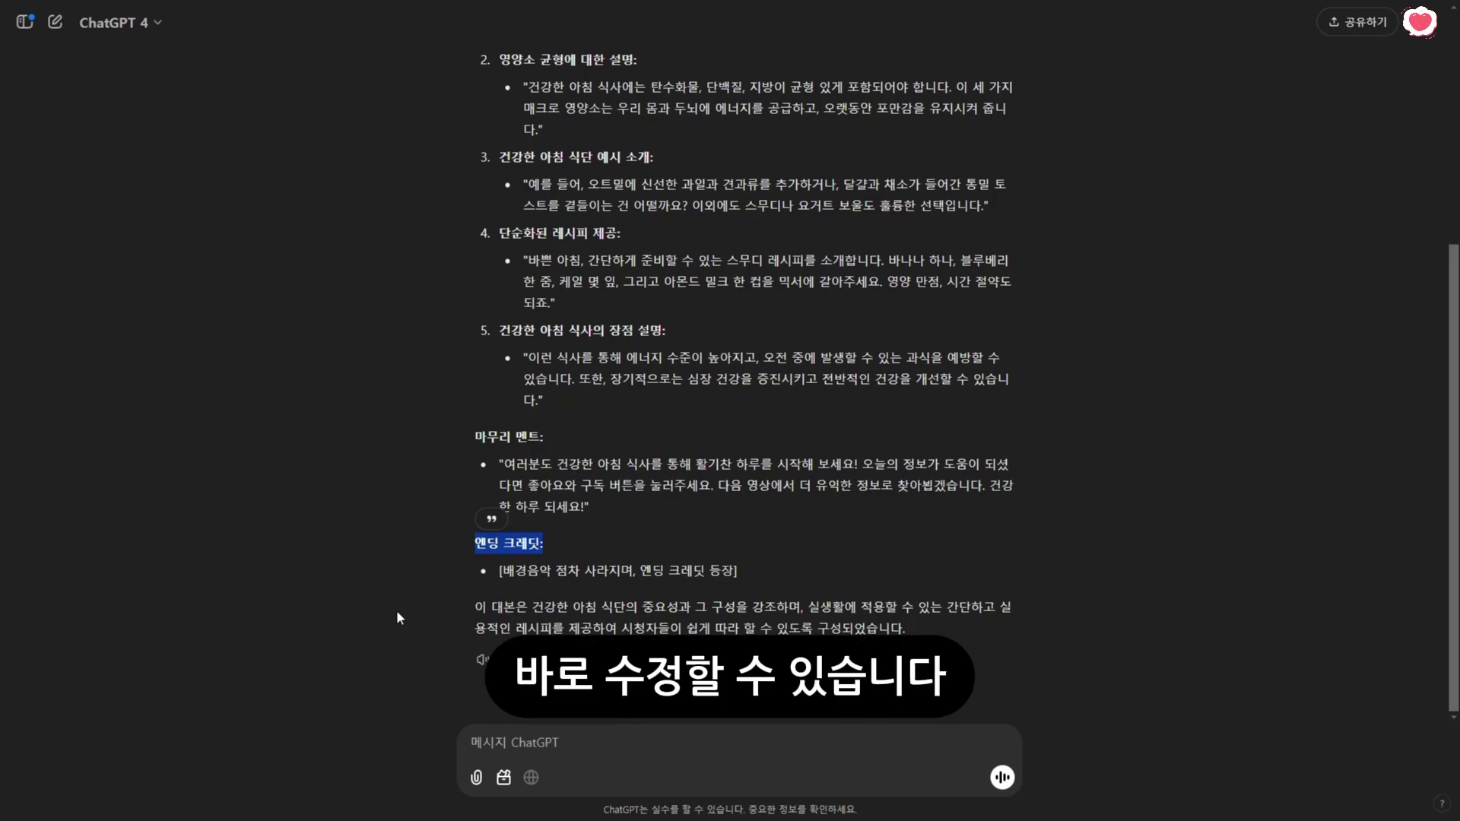
# Revise the script's introduction by submitting "도입부를 더 흥미롭게 작성해줘", followed by "운동 루틴을 만들게 된 나의 경험을 추가해줘.".
pyautogui.scroll(4, 557, 150)
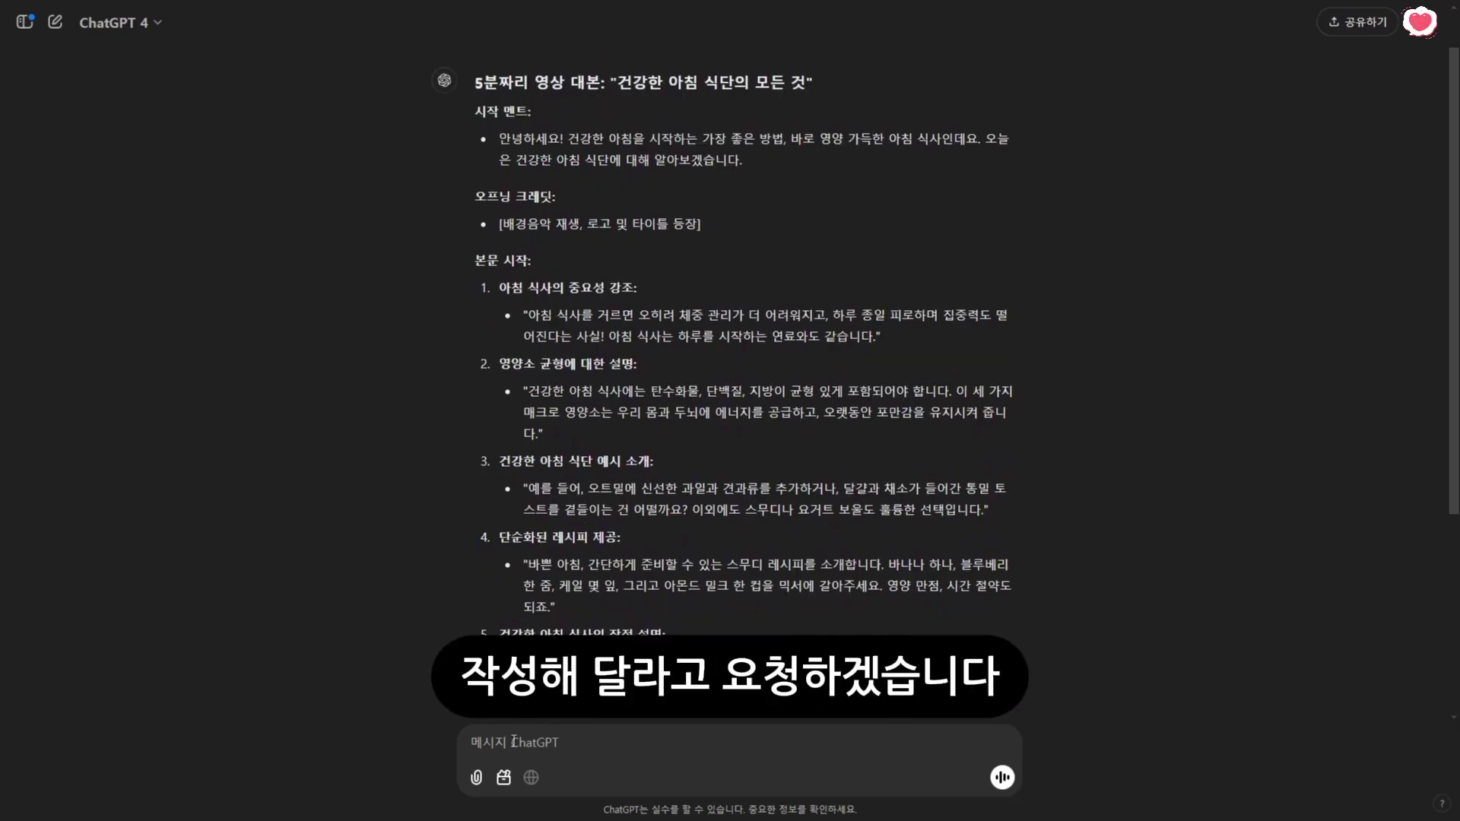
pyautogui.click(857, 768)
pyautogui.write('도입부를 더 흥미롭게 작성해줘')
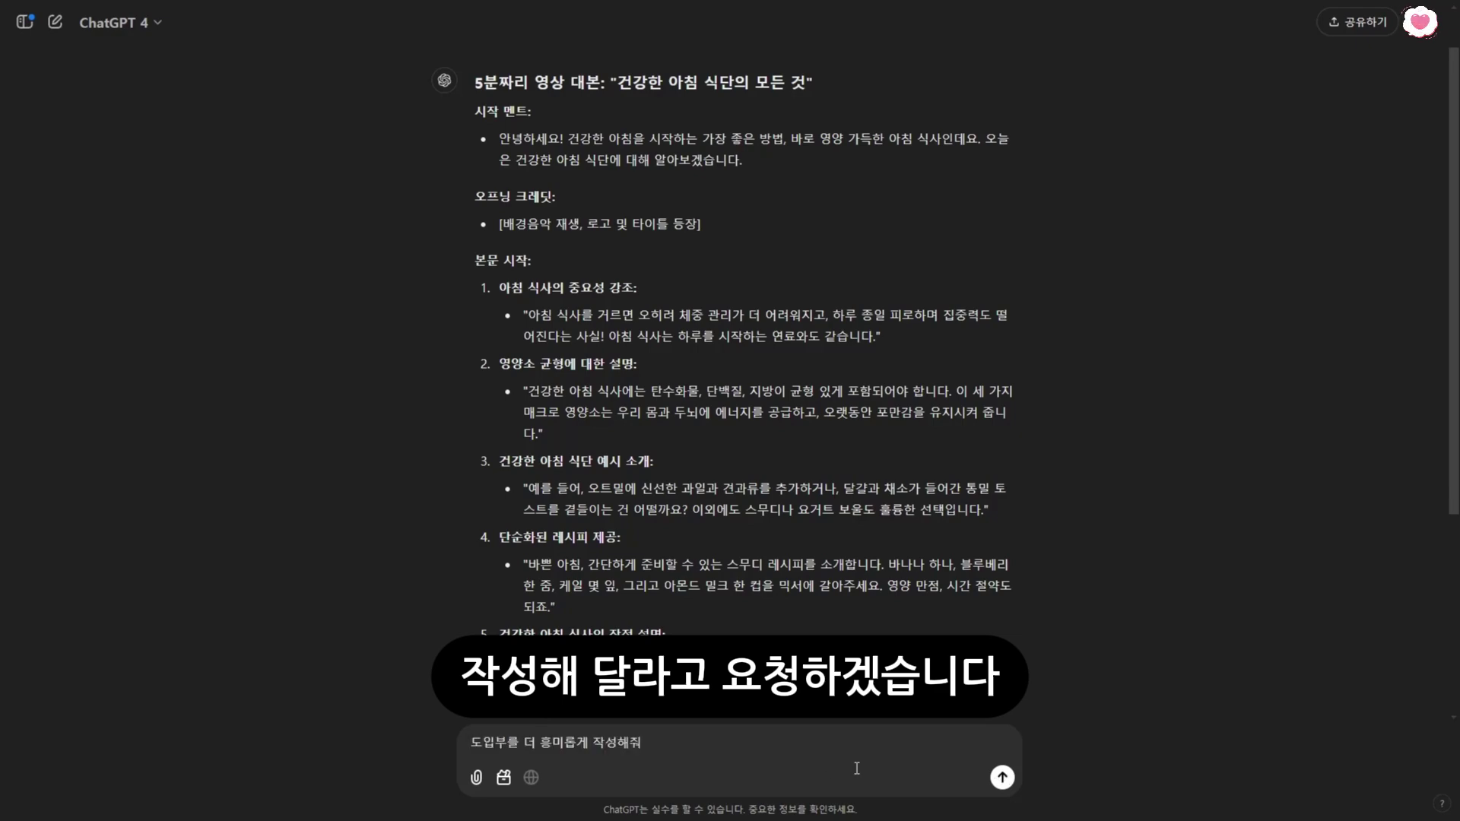
pyautogui.press('Return')
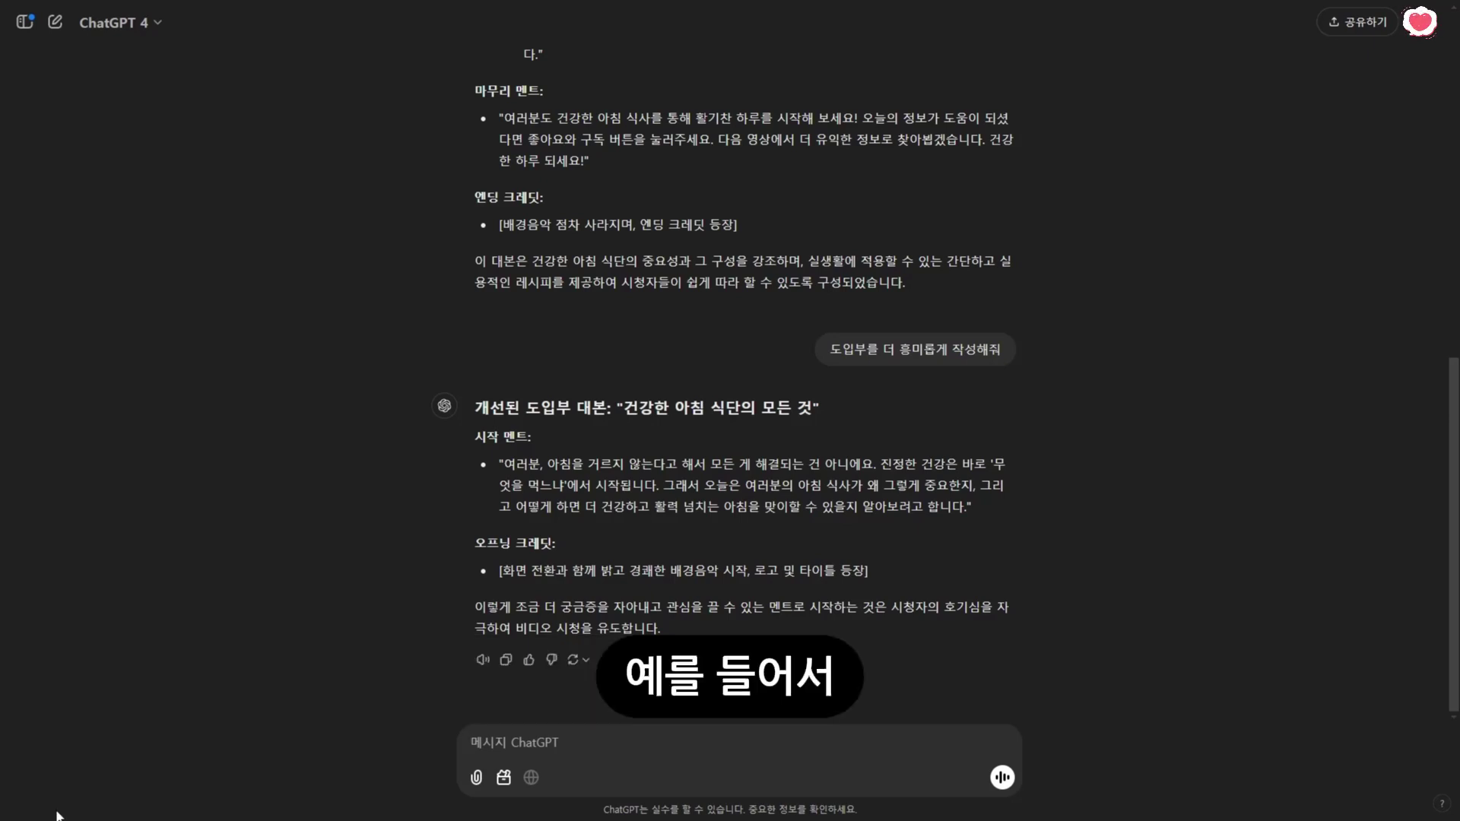
pyautogui.write('운동 루틴을 만들게 된 나의 경험을 추가해줘.')
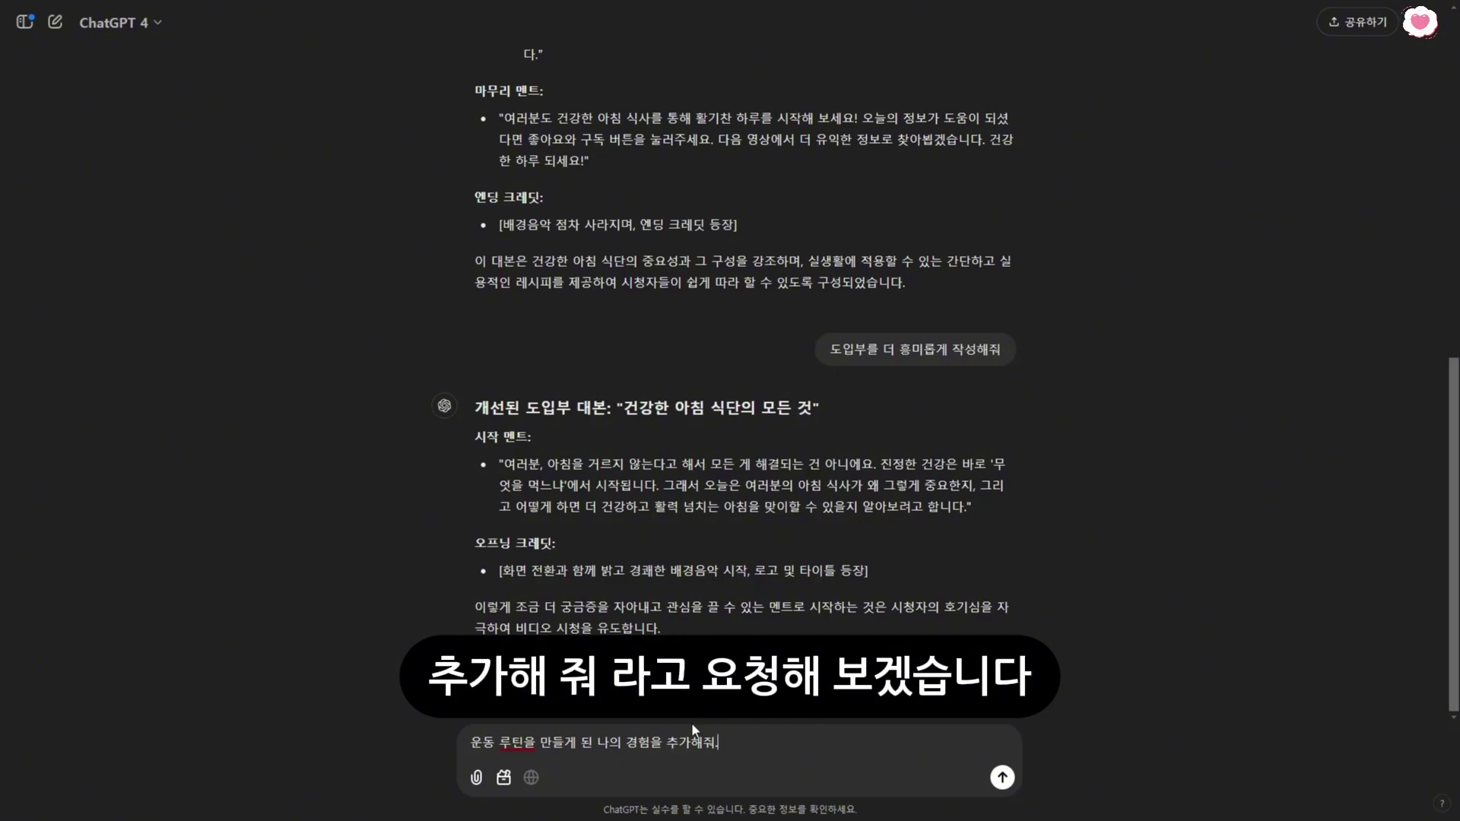
pyautogui.press('Return')
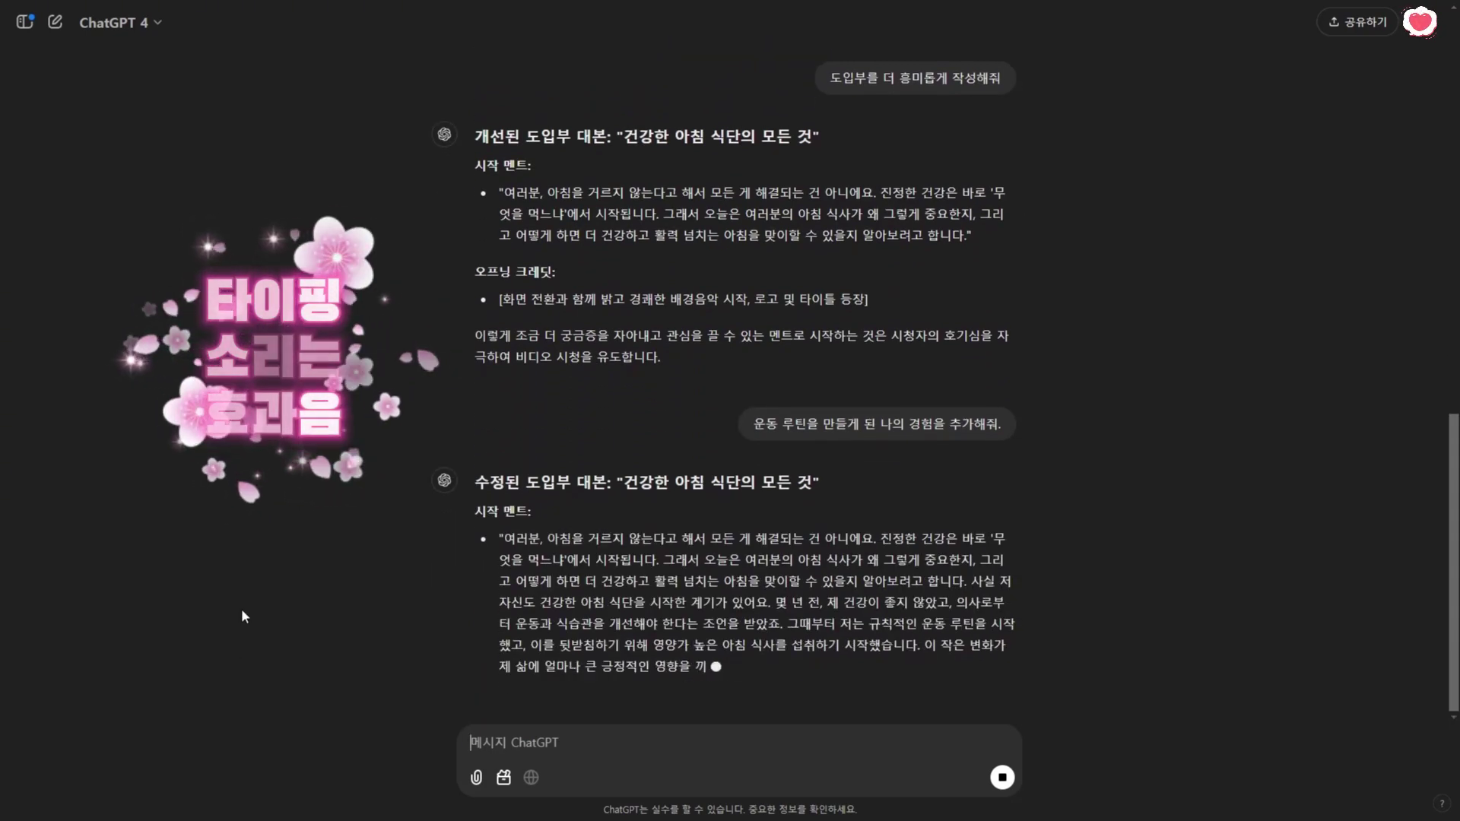
# Compare the two revision requests with the rewritten introduction given for each.
pyautogui.scroll(4, 241, 609)
pyautogui.moveTo(1001, 298); pyautogui.dragTo(830, 307)
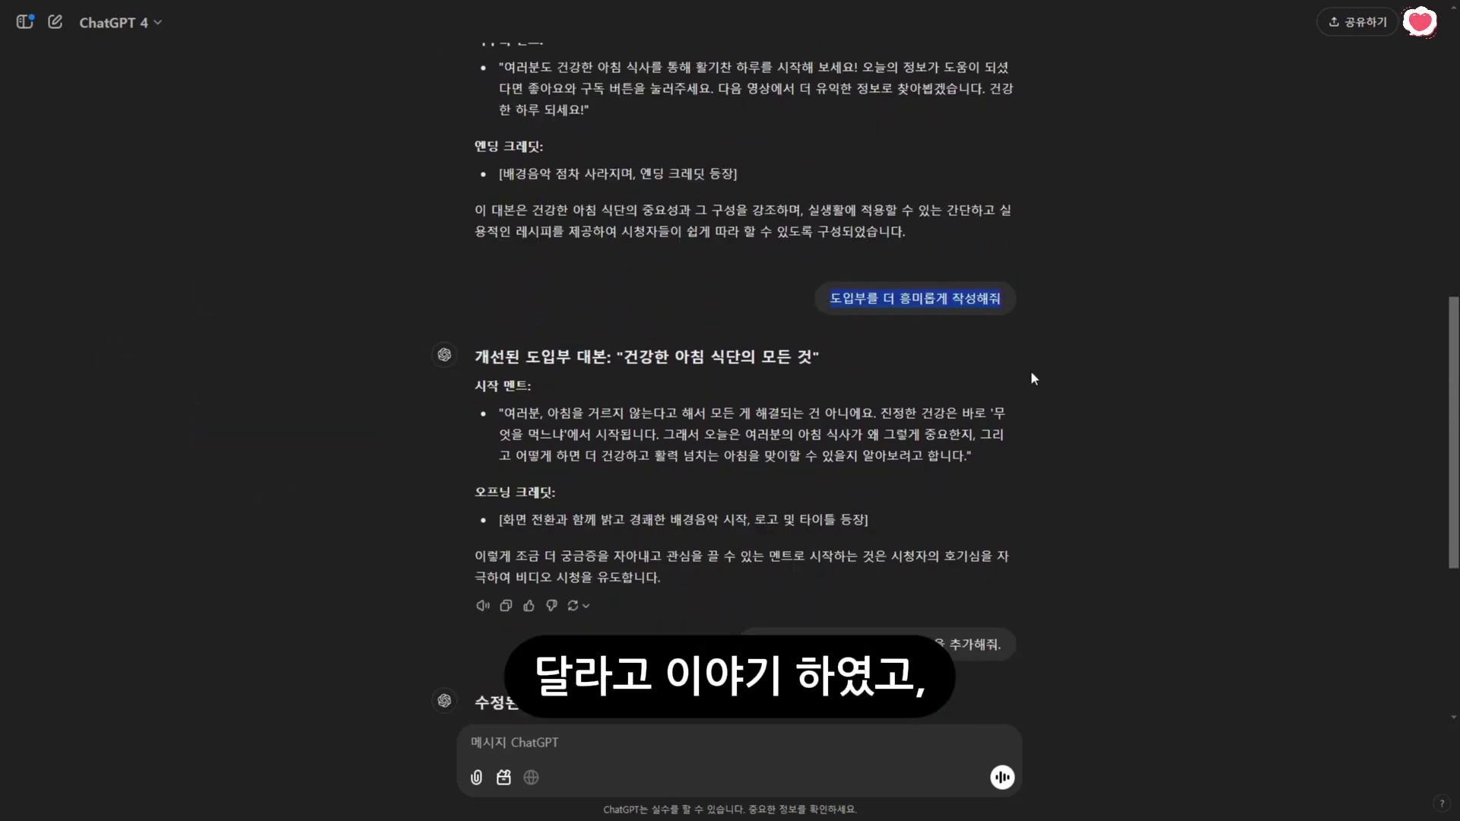
pyautogui.click(1035, 400)
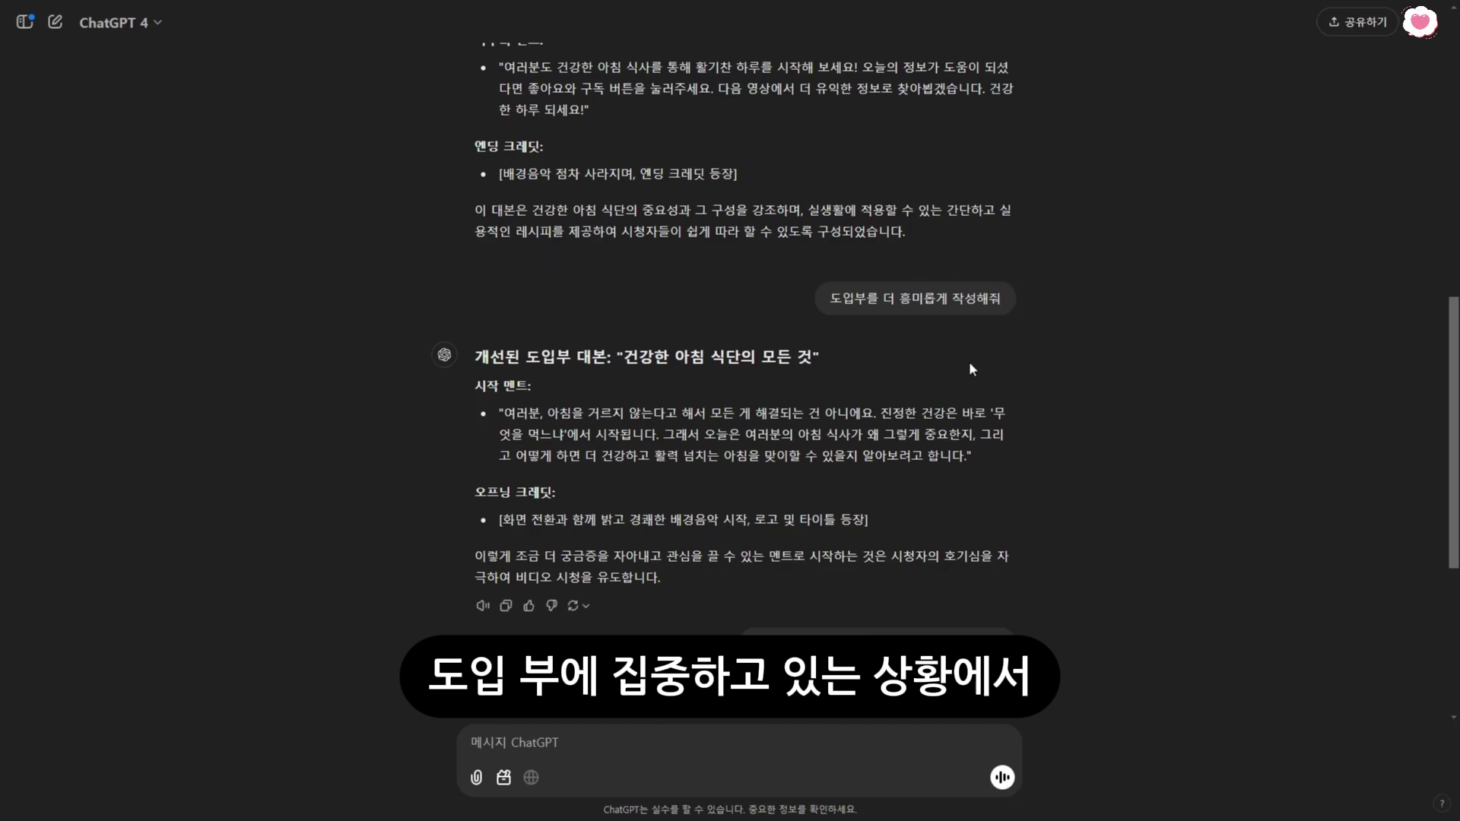
pyautogui.scroll(-2, 983, 405)
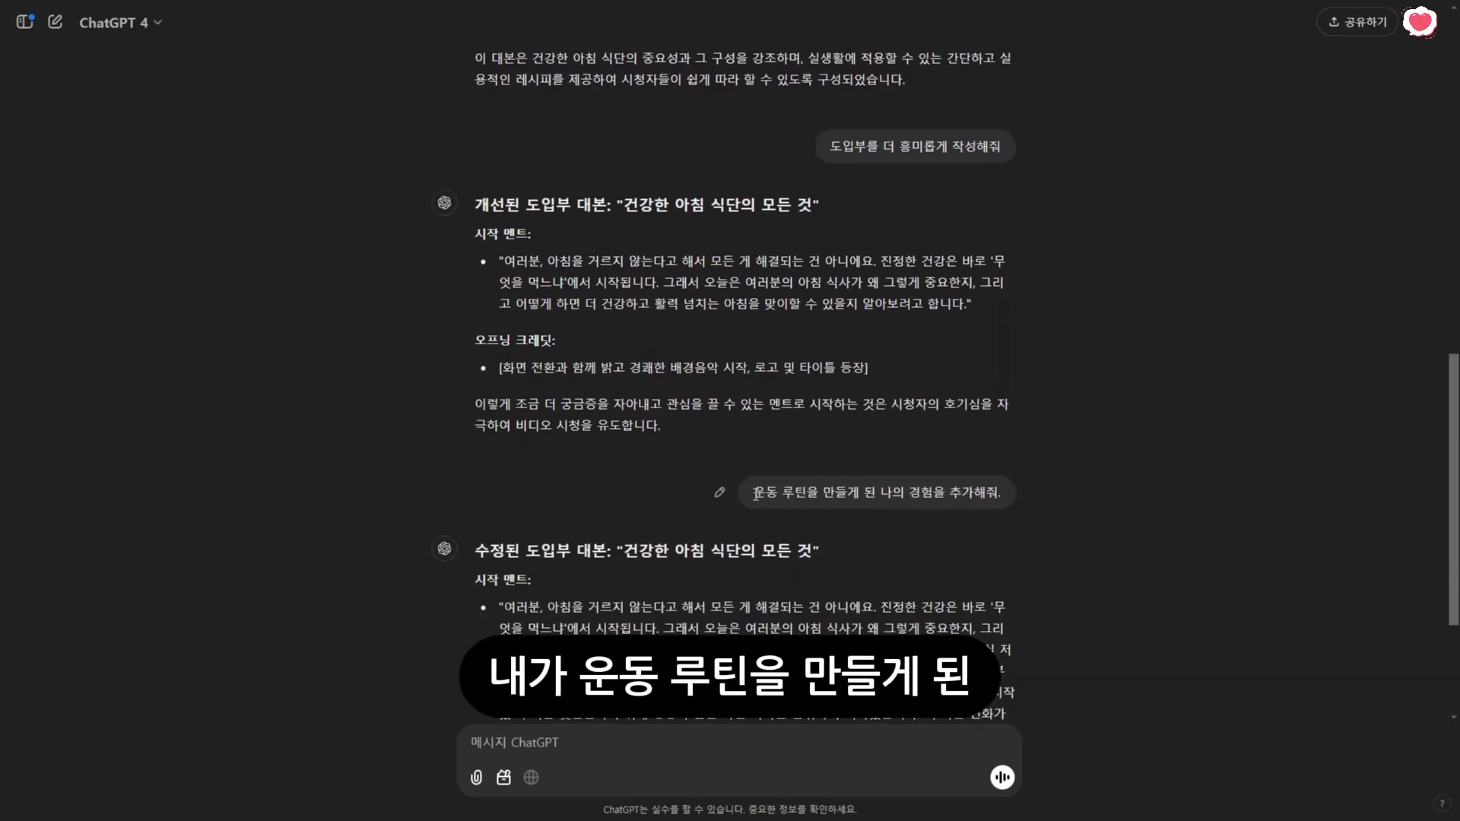
pyautogui.moveTo(756, 493); pyautogui.dragTo(1009, 495)
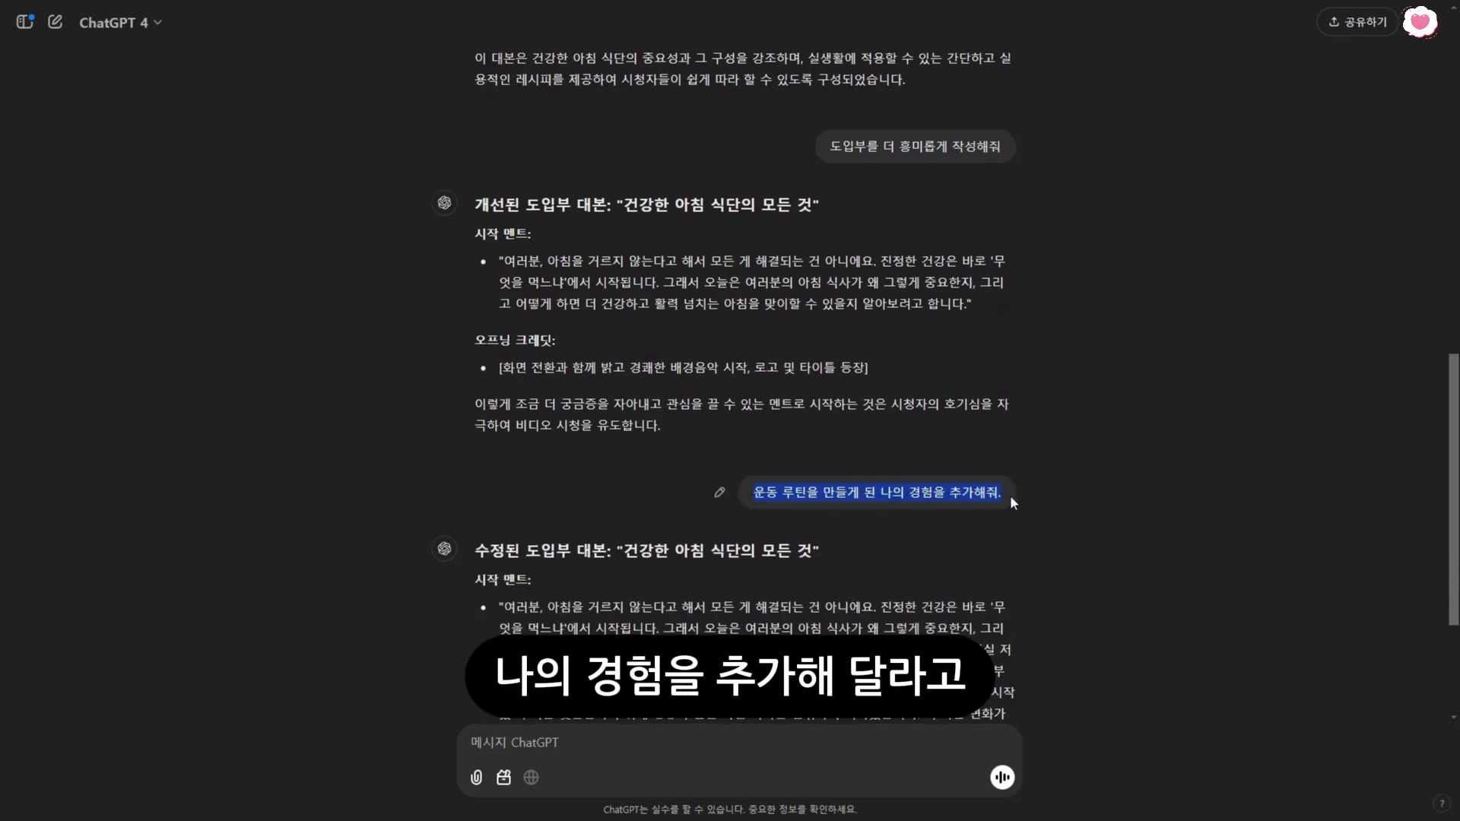
pyautogui.scroll(-3, 1007, 520)
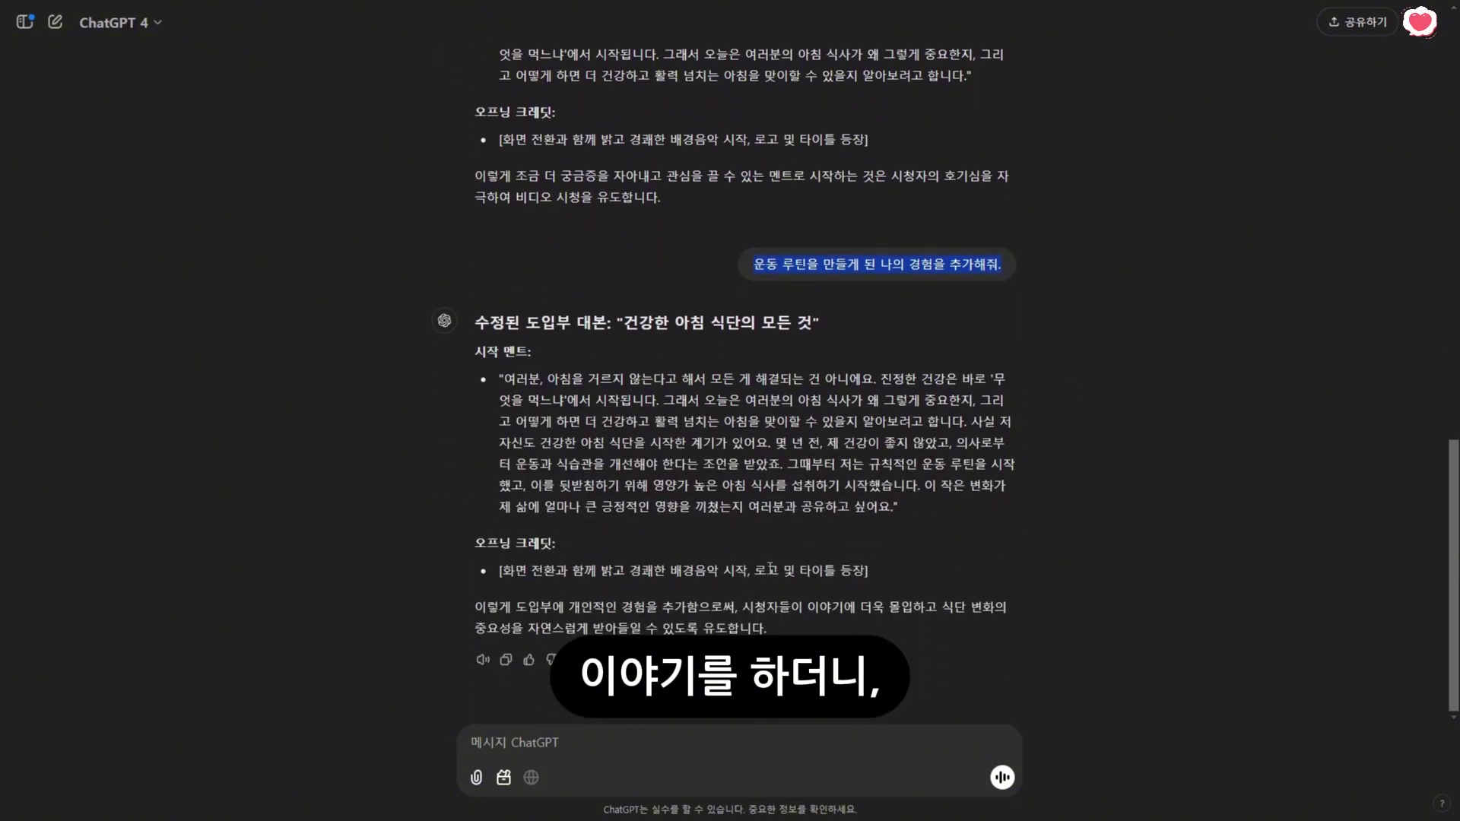
pyautogui.click(969, 266)
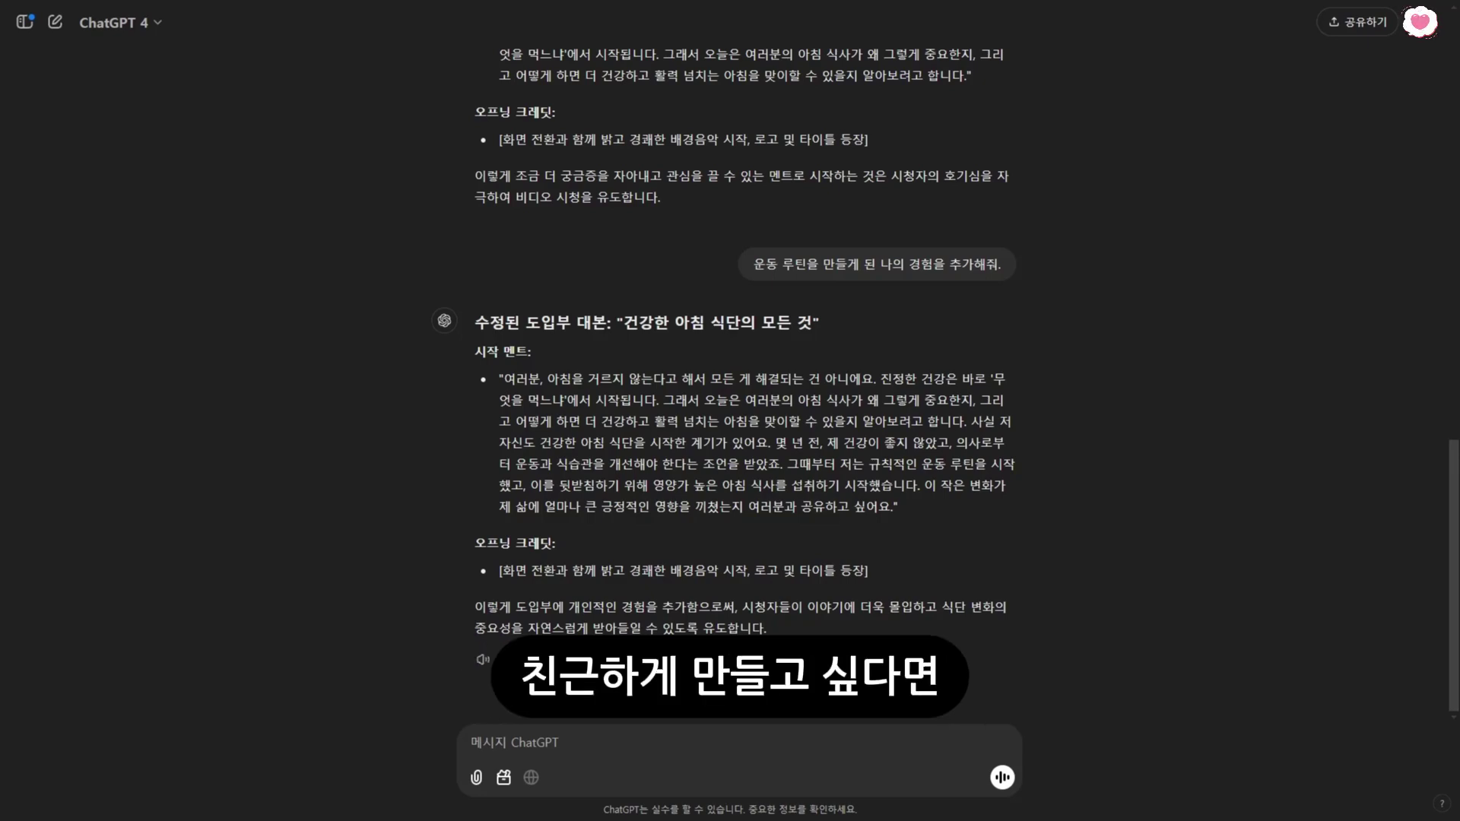
# Request a conversational tone by submitting "대본을 시청자와 대화하는 톤으로 수정해줘." and check how the revised introduction addresses viewers.
pyautogui.write('대본을 시청자와 대화하는 톤으로 수정해줘.')
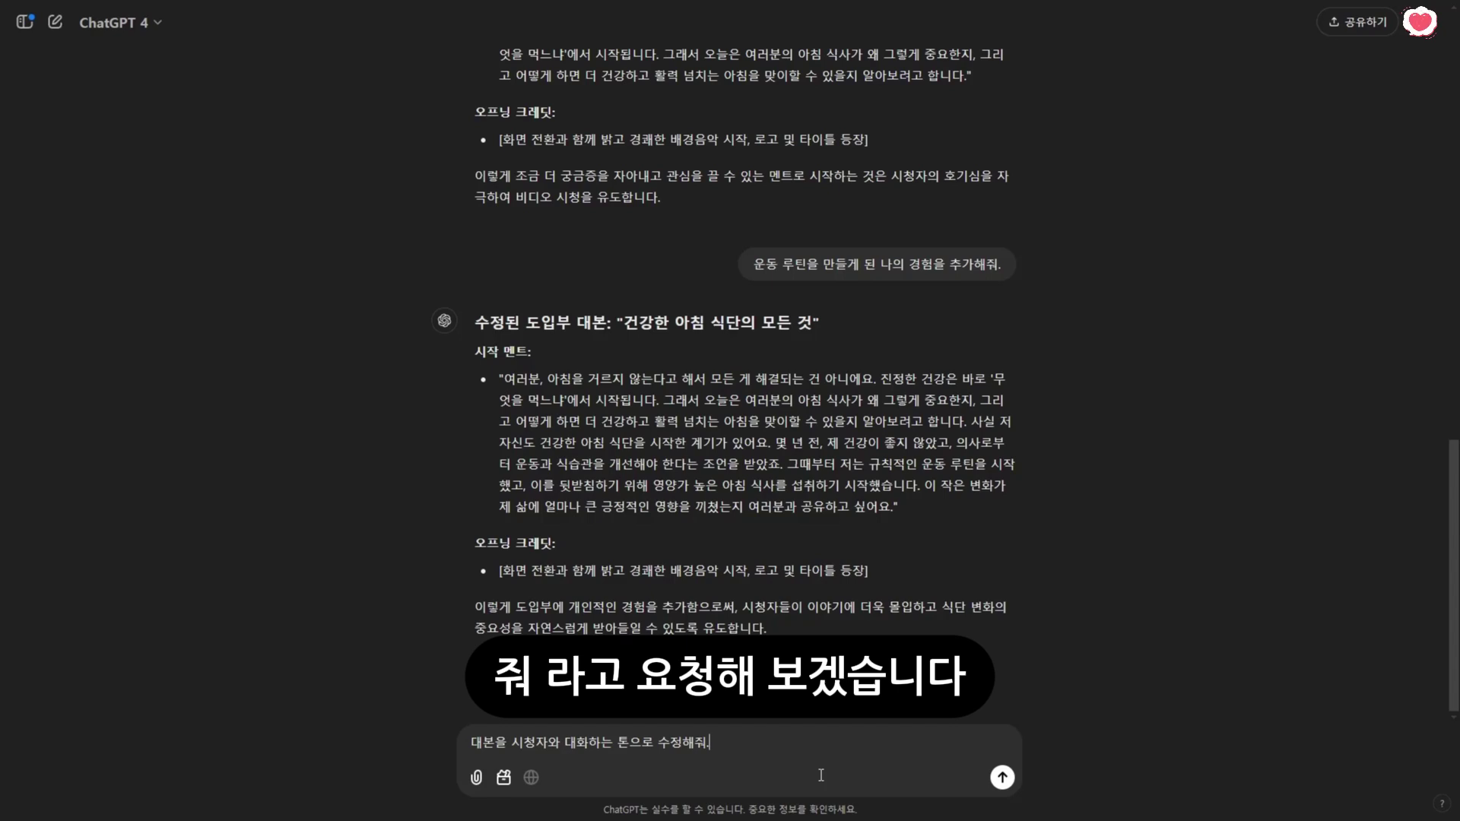
pyautogui.press('Return')
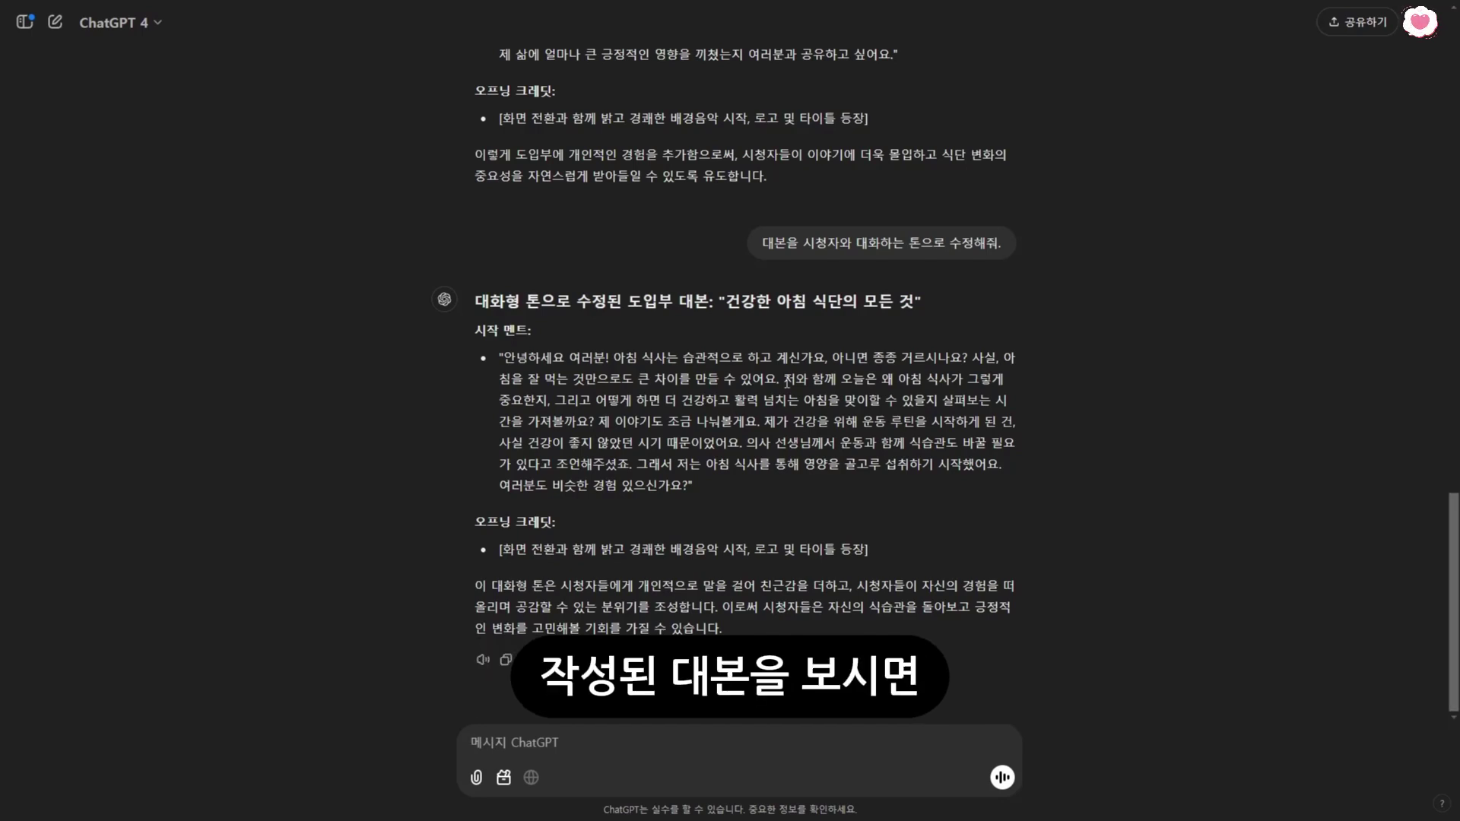
pyautogui.moveTo(786, 381); pyautogui.dragTo(574, 428)
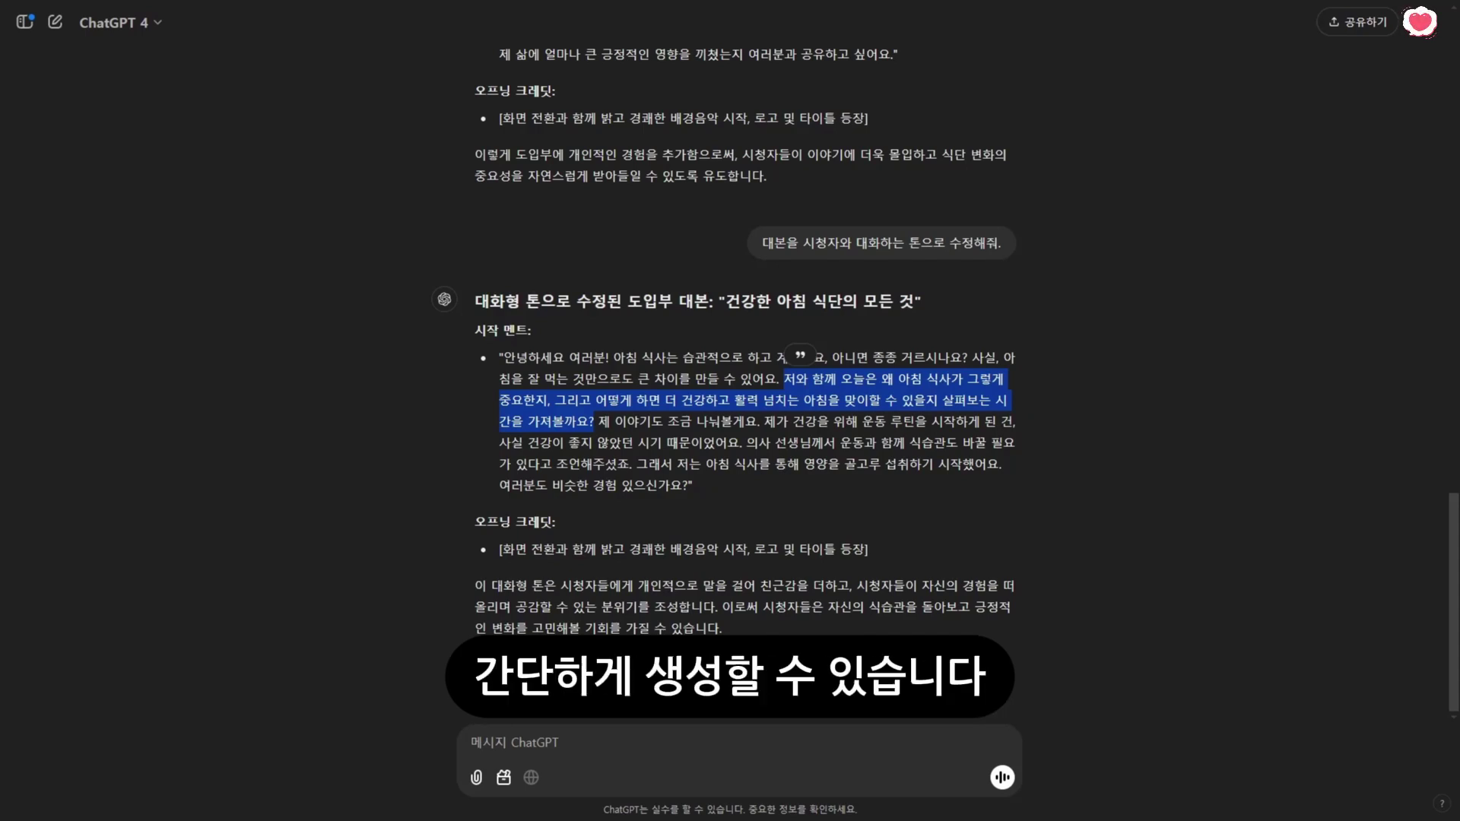
# Request video title suggestions by submitting "방금 작성한 대본의 유튜브 영상 제목을 추천해줘. 주제는 초보자를 위한 운동 루틴이야.".
pyautogui.click(640, 757)
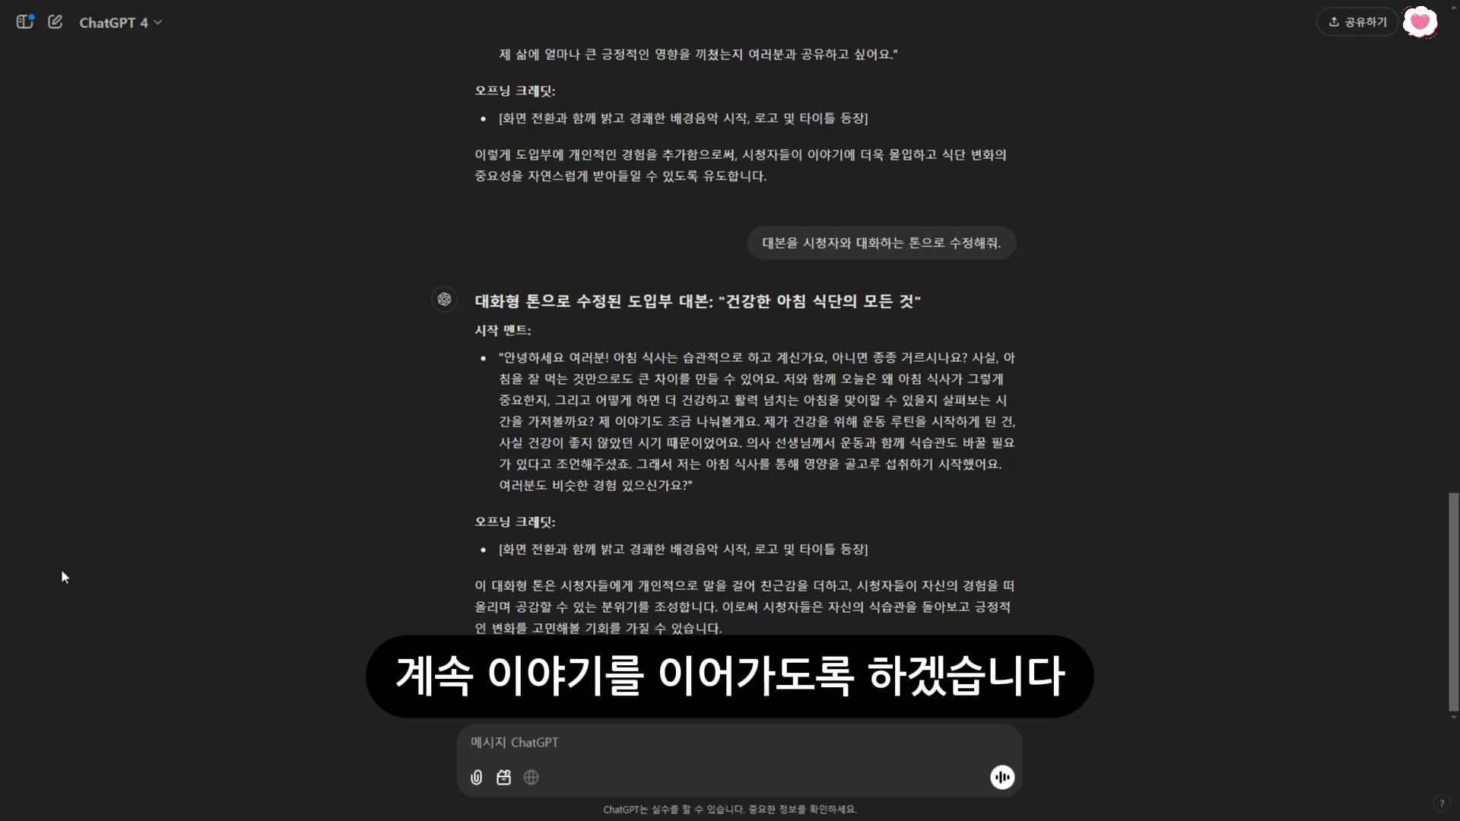
pyautogui.write('방금 작성한 대본의 유튜브 영상 제목을 추천해줘. 주제는 초보자를 위한 운동 루틴이야')
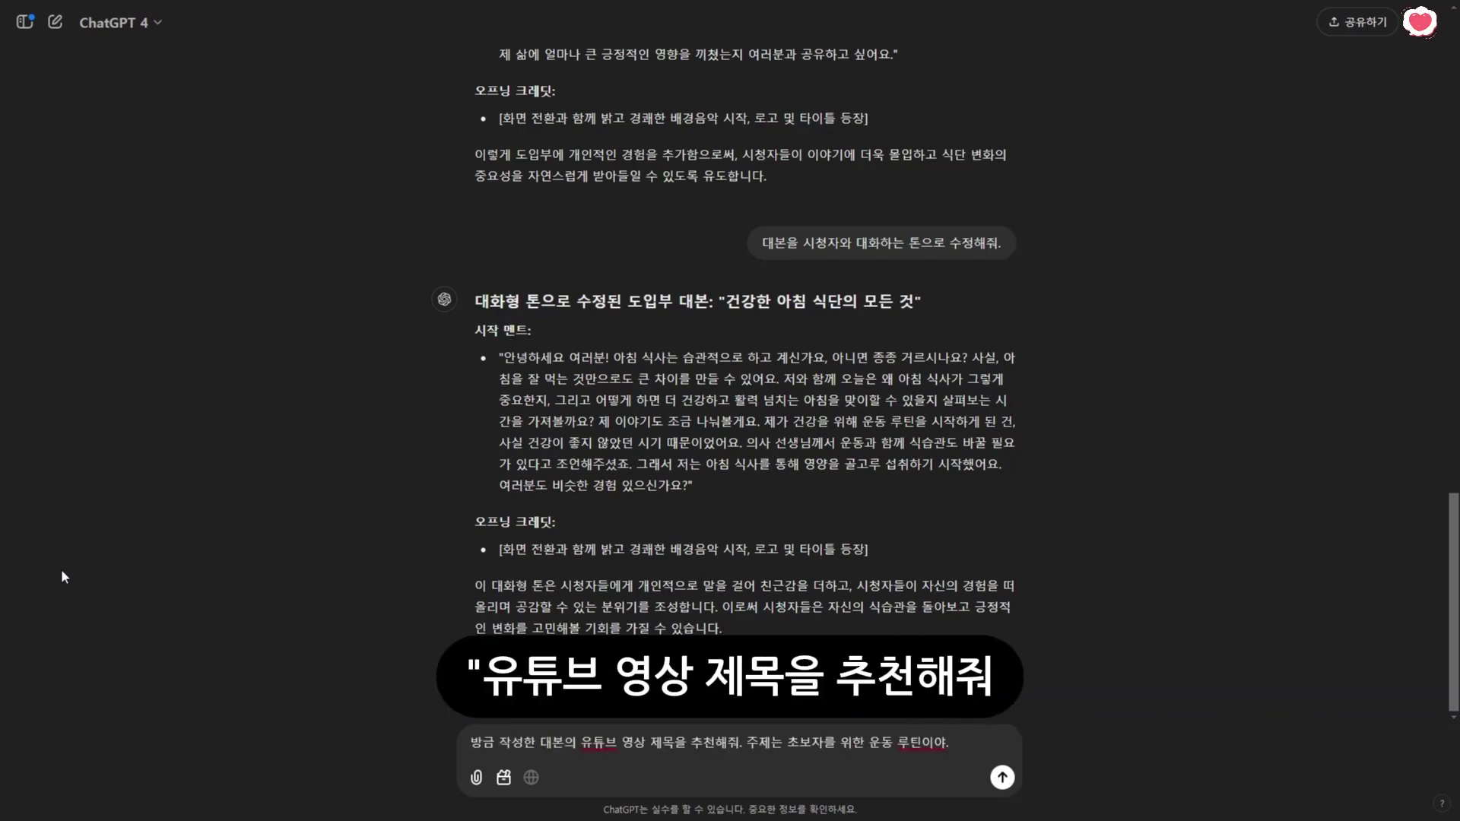
pyautogui.write('.')
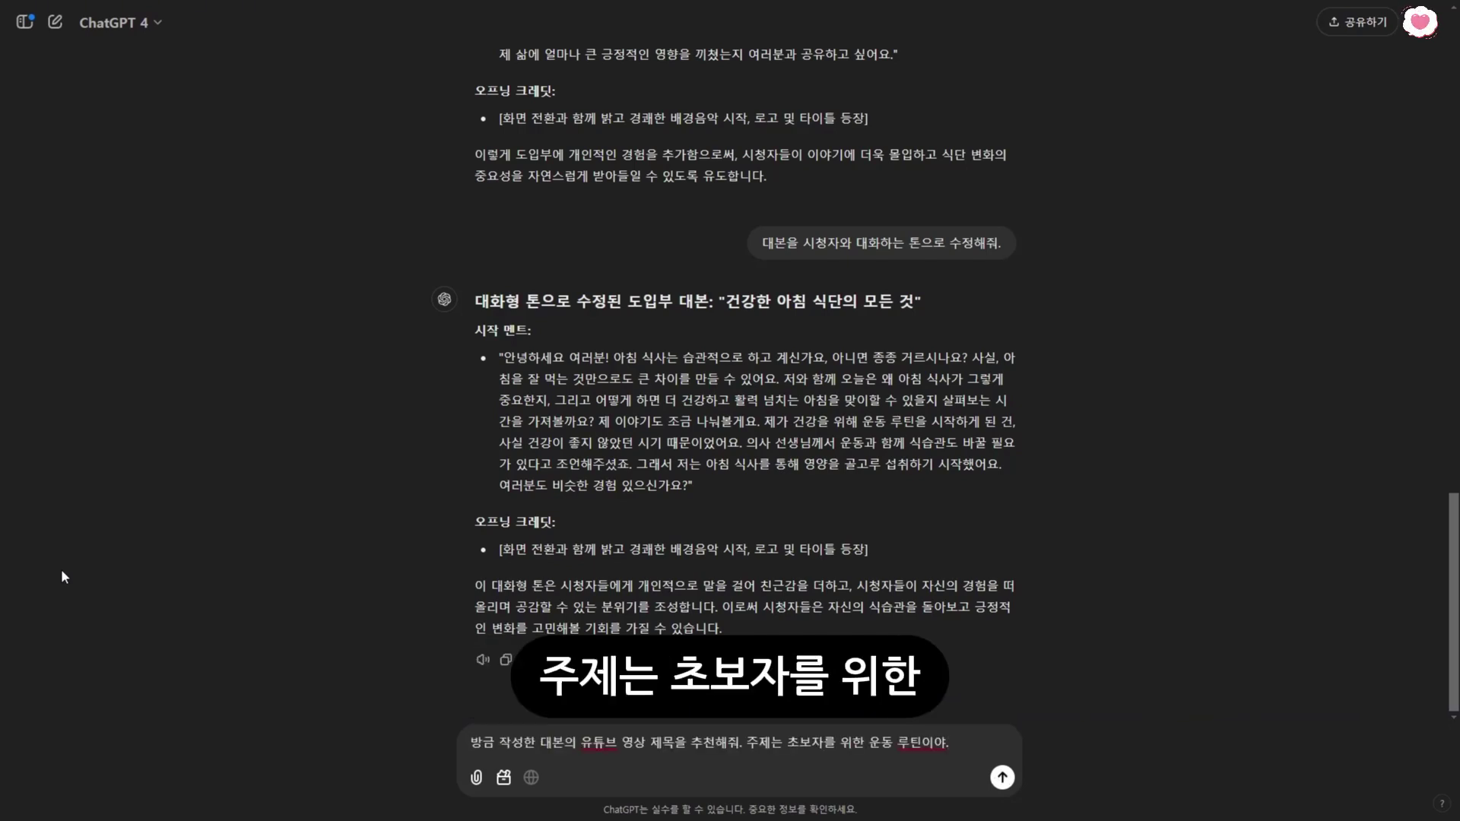
pyautogui.press('BackSpace')
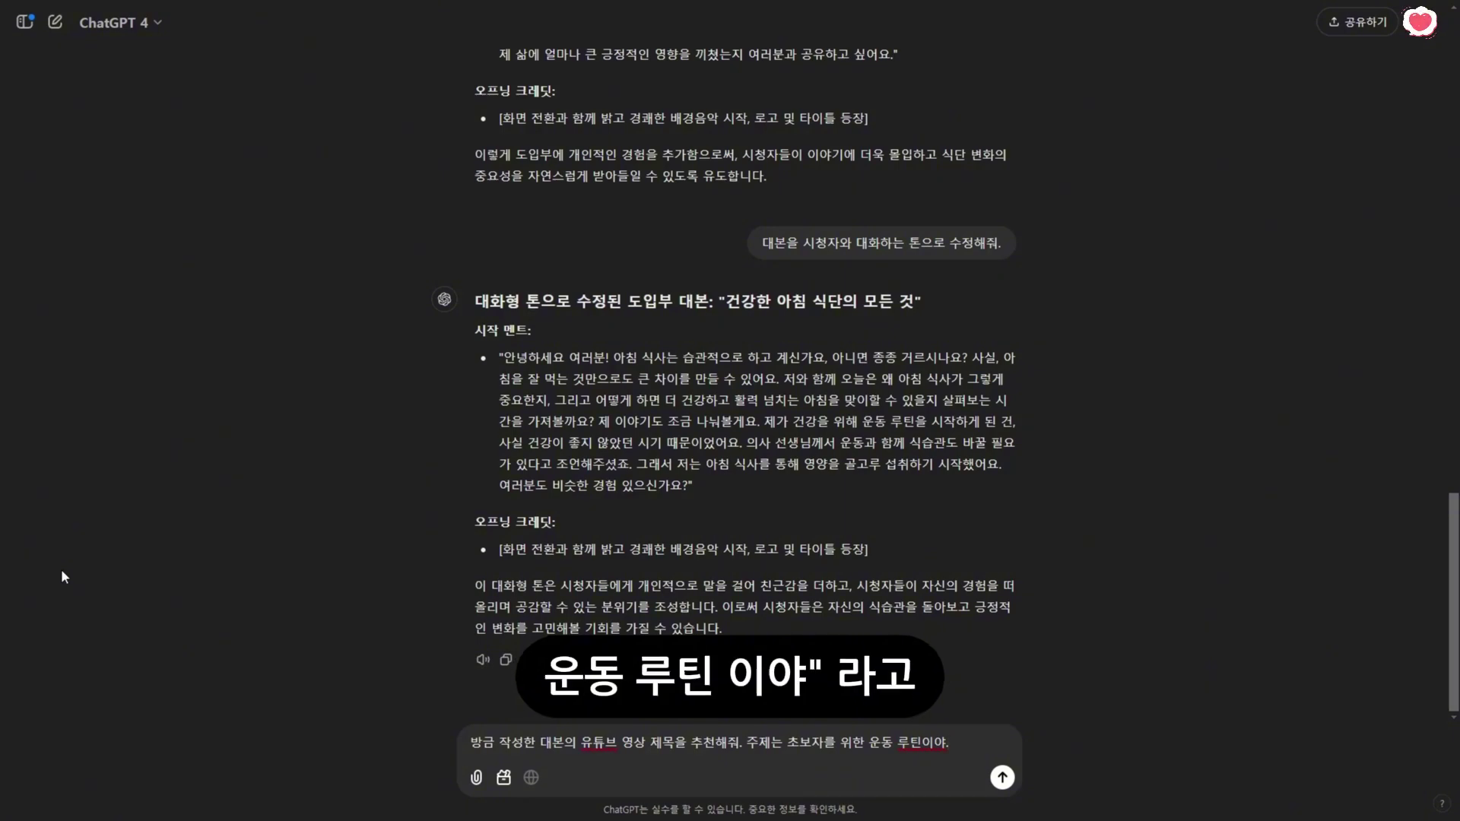
pyautogui.write('.')
pyautogui.press('Return')
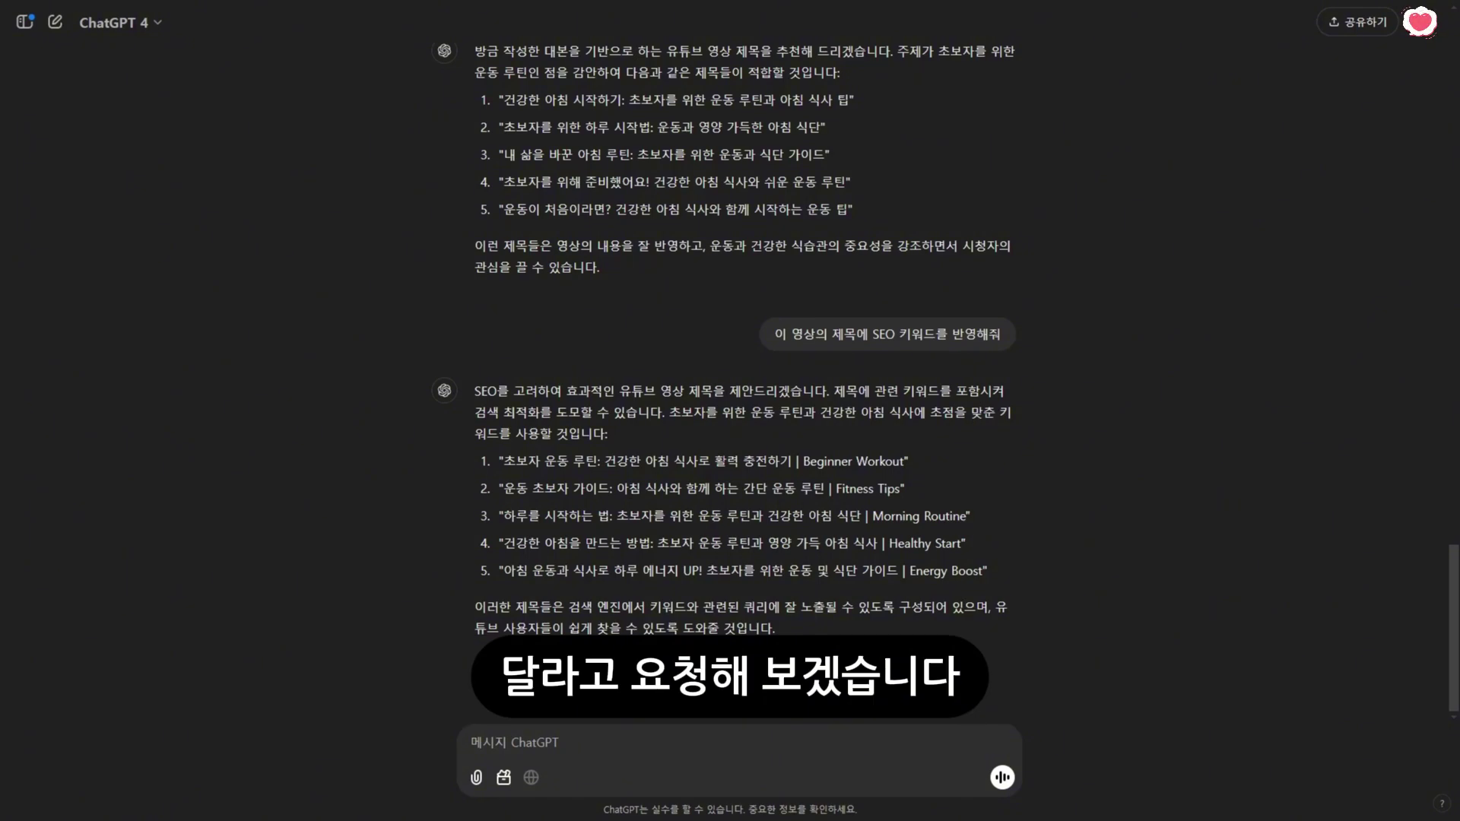
# Request thumbnail wording with "영상 주제에 맞는 썸네일 문구를 추천해줘", followed by image ideas with "썸네일에 넣을 이미지 아이디어를 추천해줘".
pyautogui.write('영상 주제에 맞는 썸네일 문구를 추천해줘')
pyautogui.press('Return')
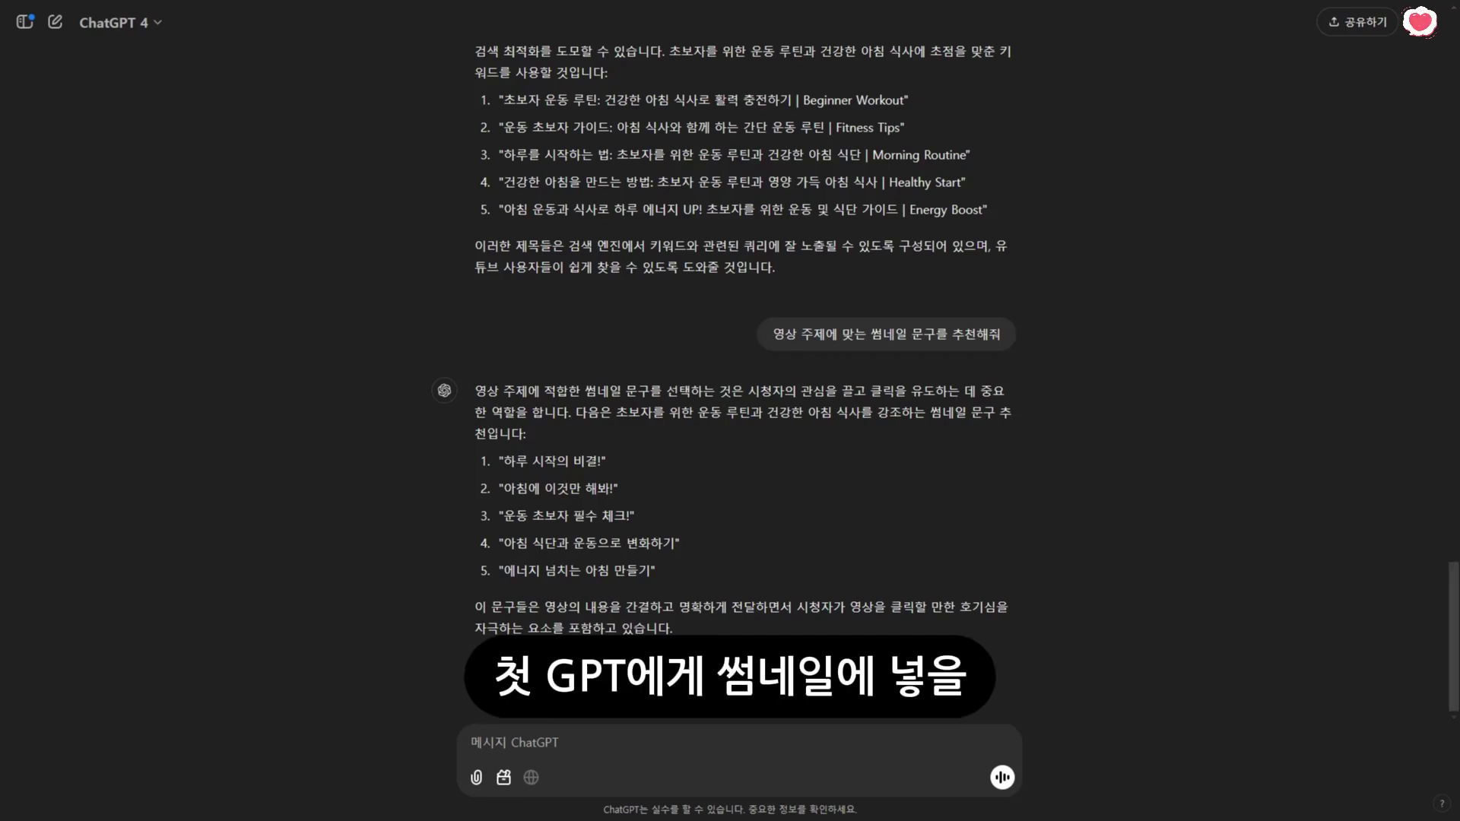
pyautogui.write('썸네일에 넣을 이미지 아이디어를 추천해줘')
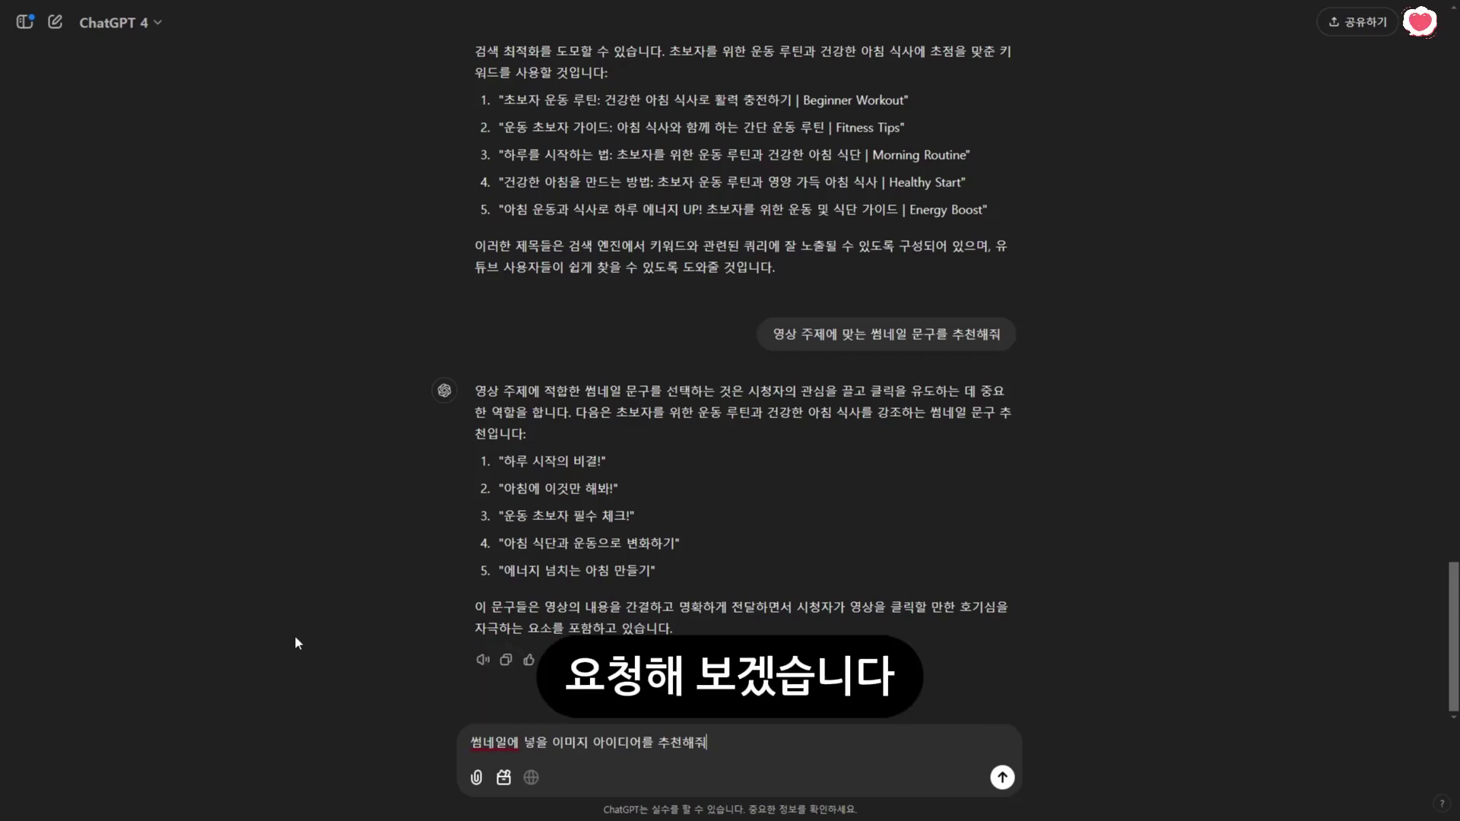
pyautogui.press('Return')
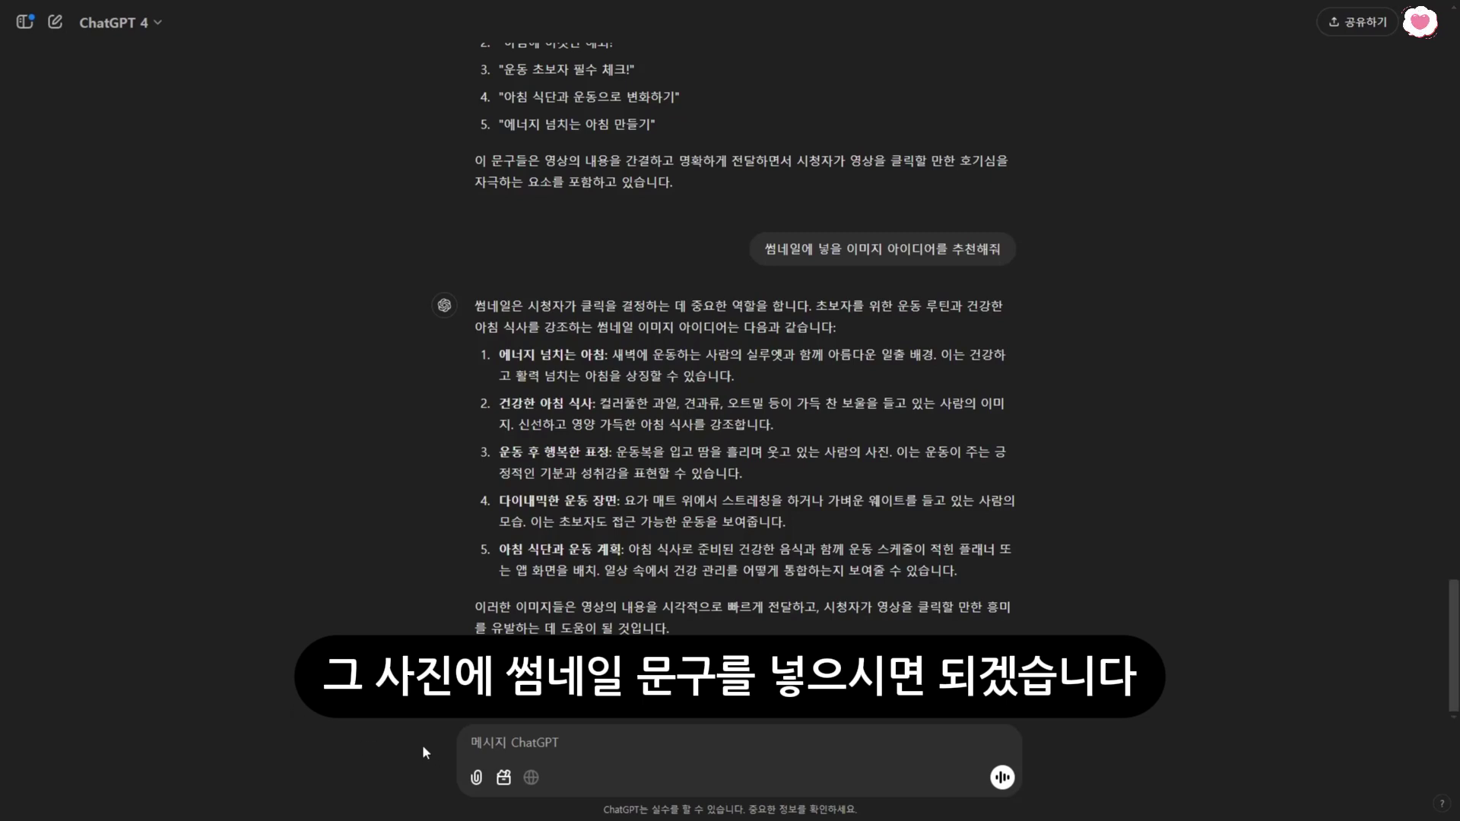
# Generate the thumbnail image from the second idea in 16:9 by submitting "2번으로 그려줘. 비율은 16:9".
pyautogui.click(552, 746)
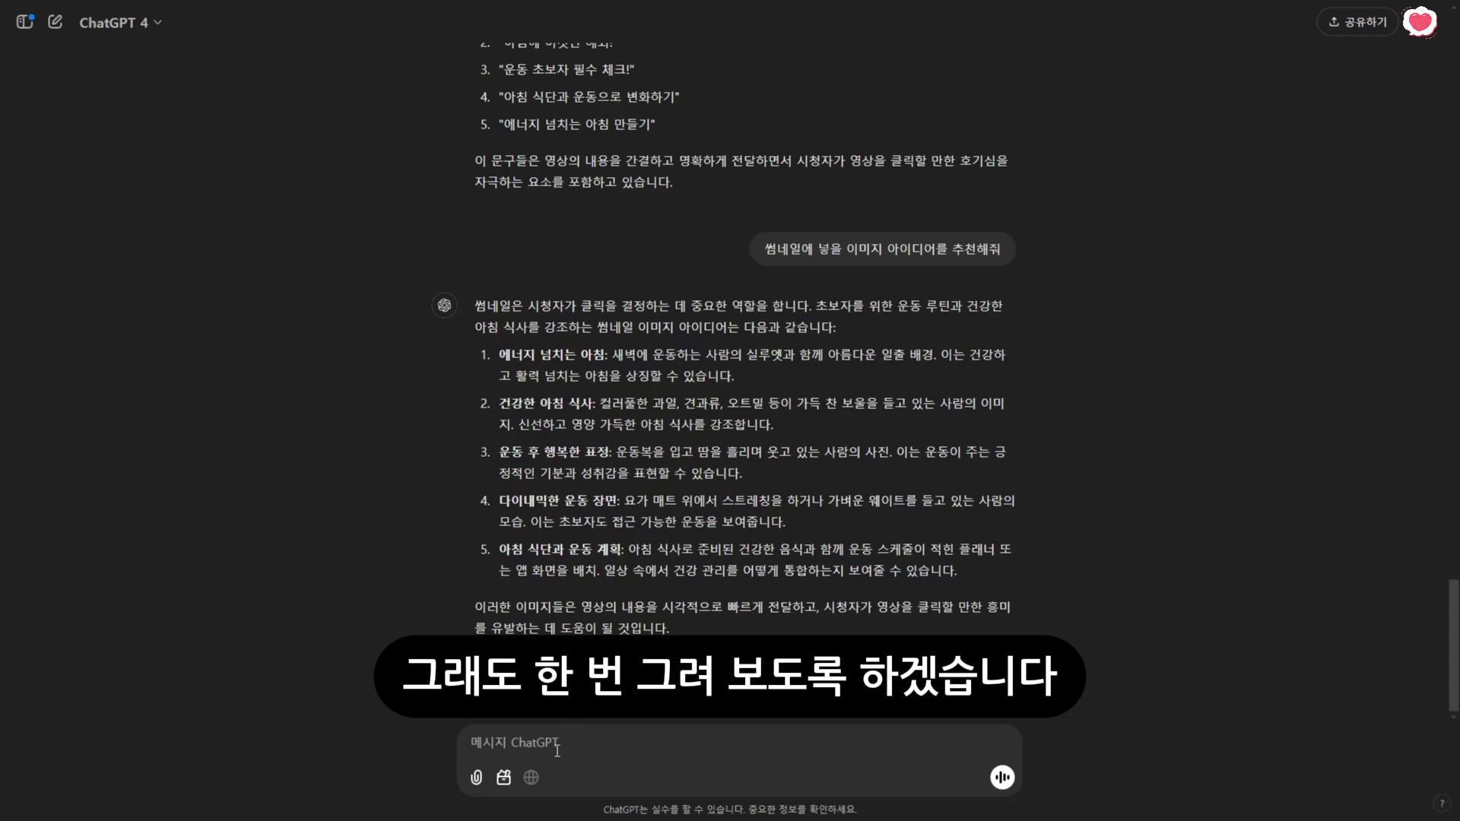
pyautogui.write('2번으로 그려줘. 비율은 16:9')
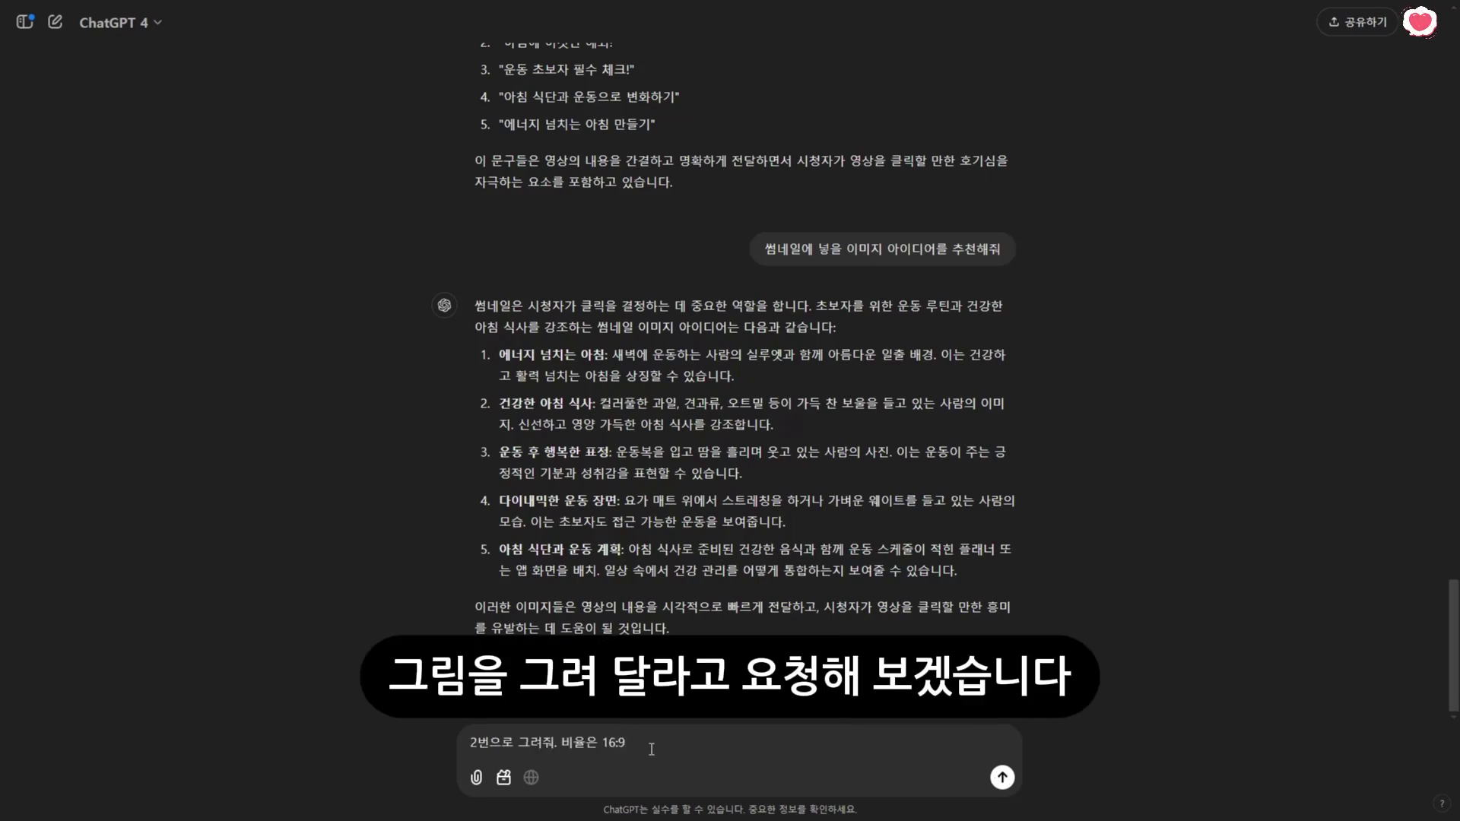
pyautogui.press('Return')
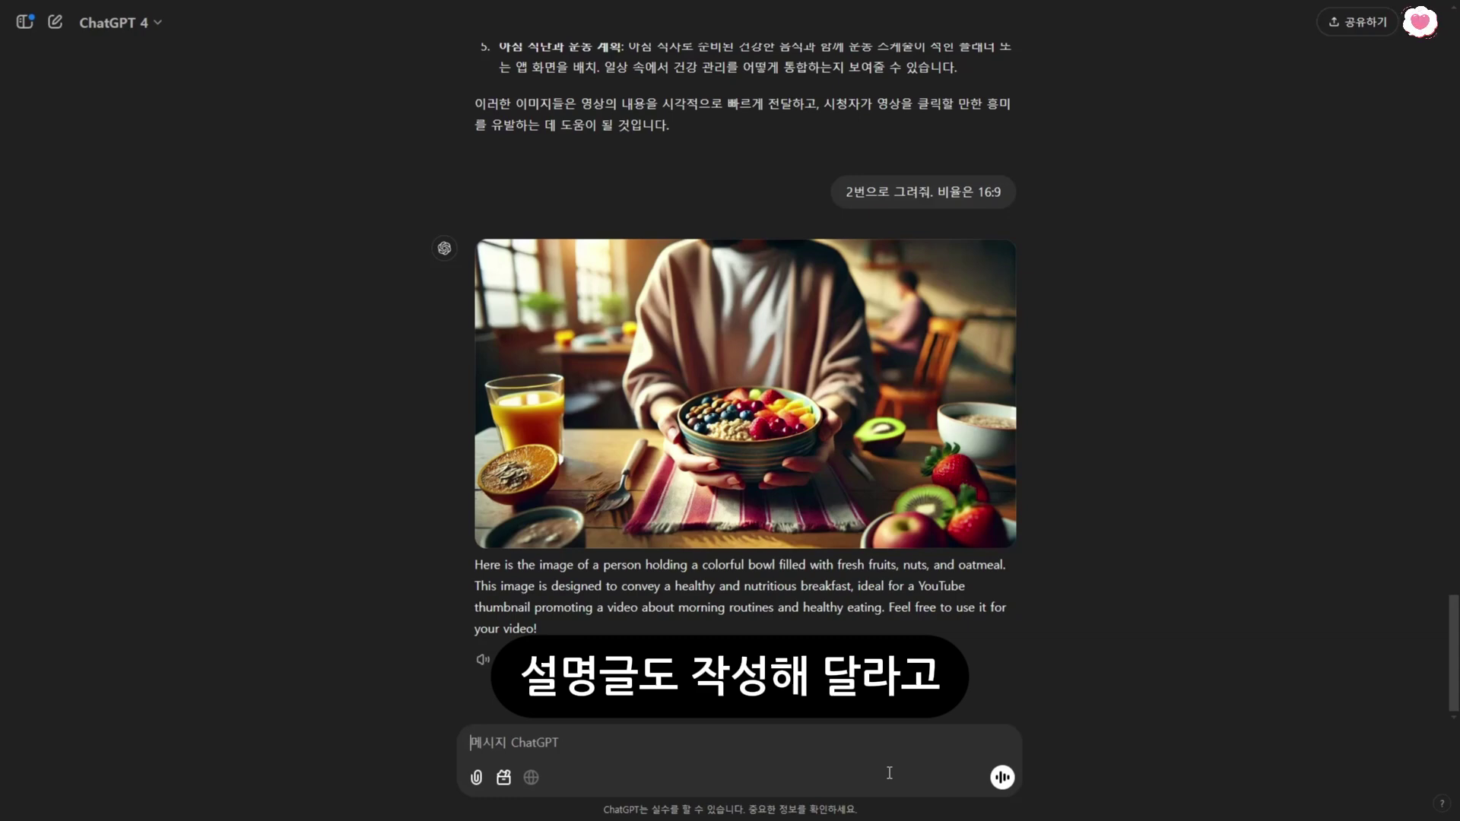
# Request the upload description with "유튜브에 영상을 업로드할 때 설명란에 작성할 글 작성해줘." and review the generated text through to its end.
pyautogui.write('유튜브에 영상을 업로드할 때 설명란에 작성할 글 작성해줘.')
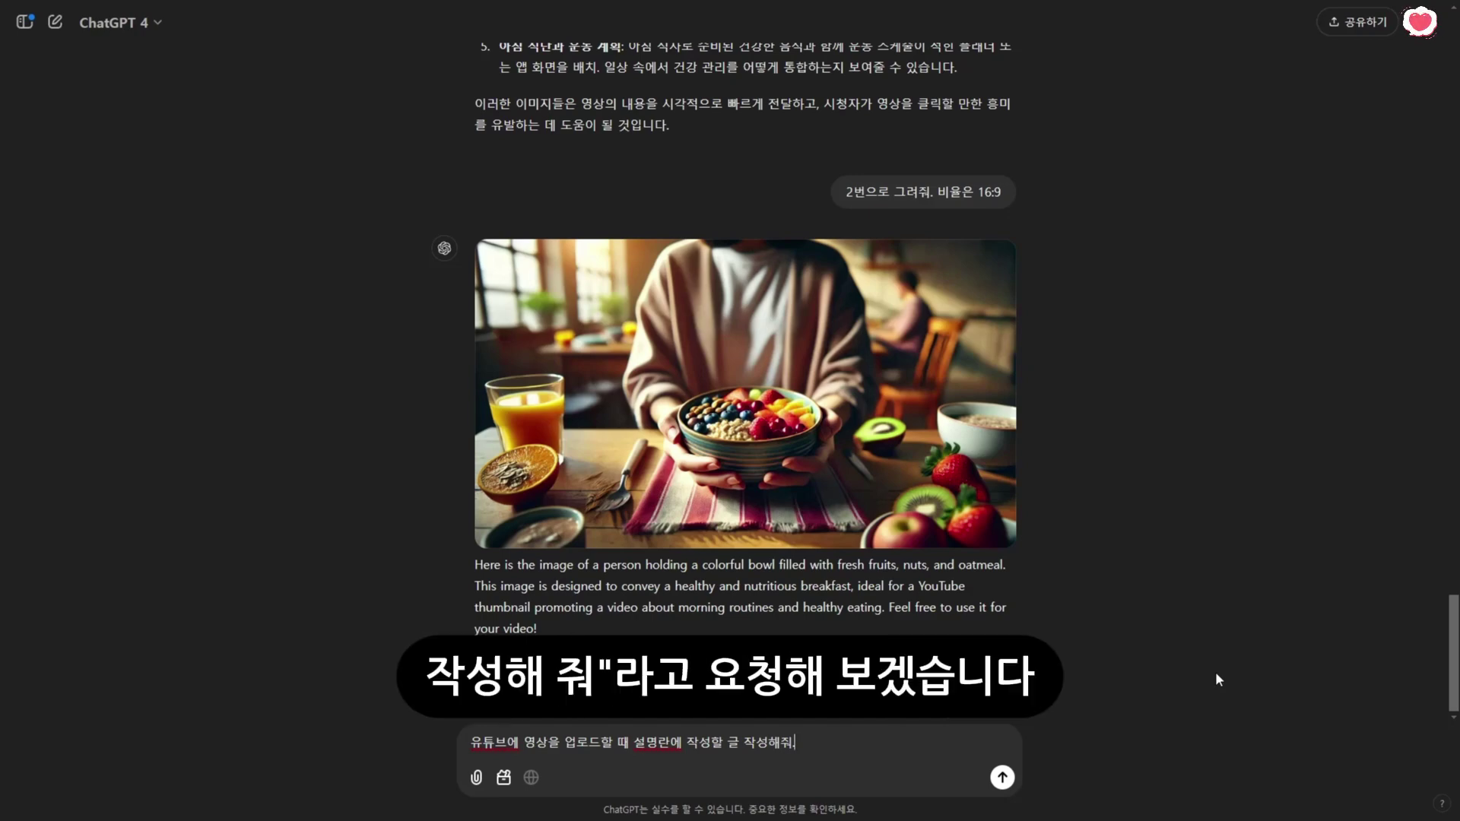
pyautogui.press('Return')
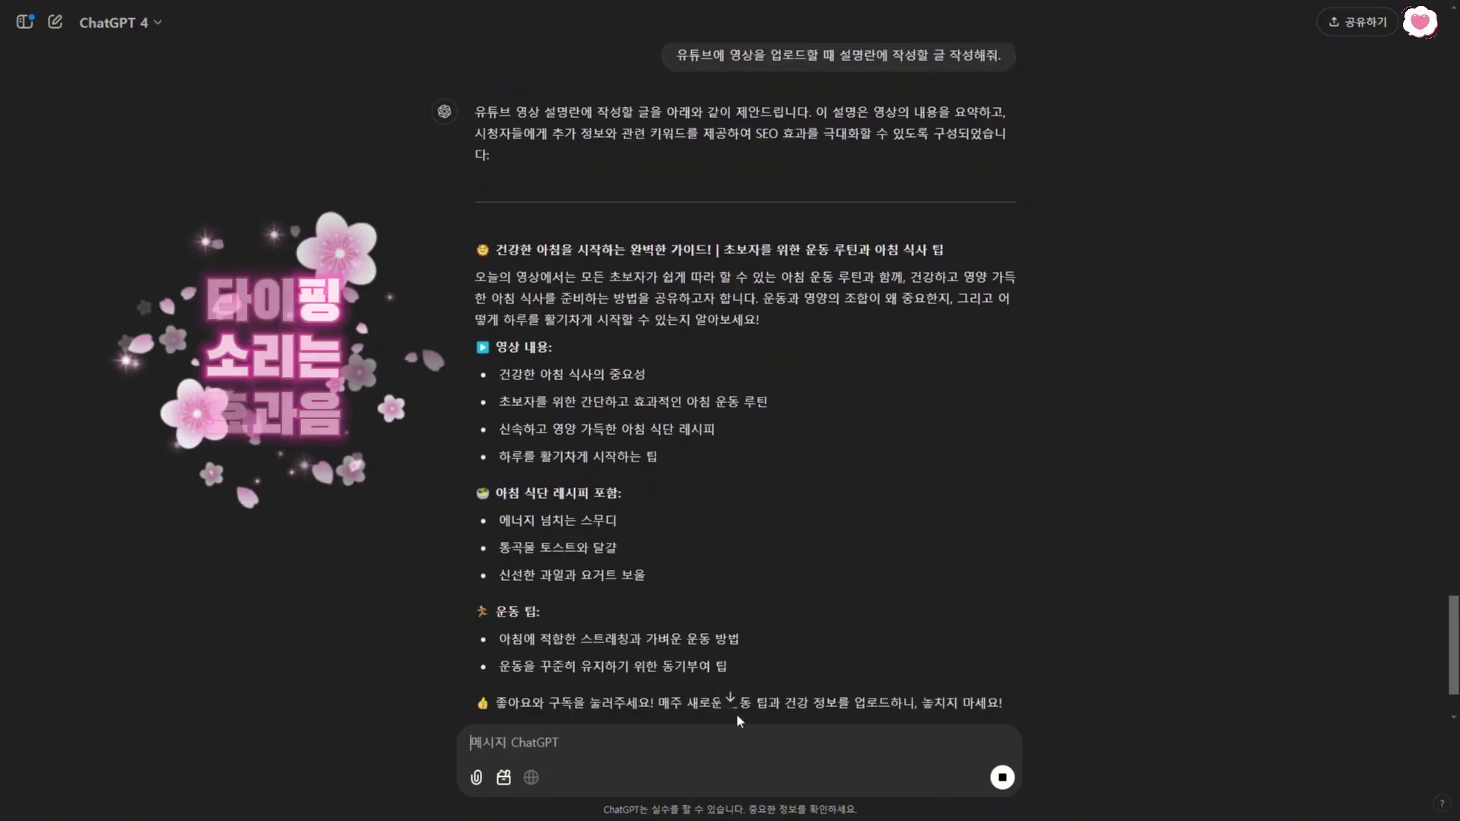
pyautogui.click(732, 704)
pyautogui.scroll(3, 630, 267)
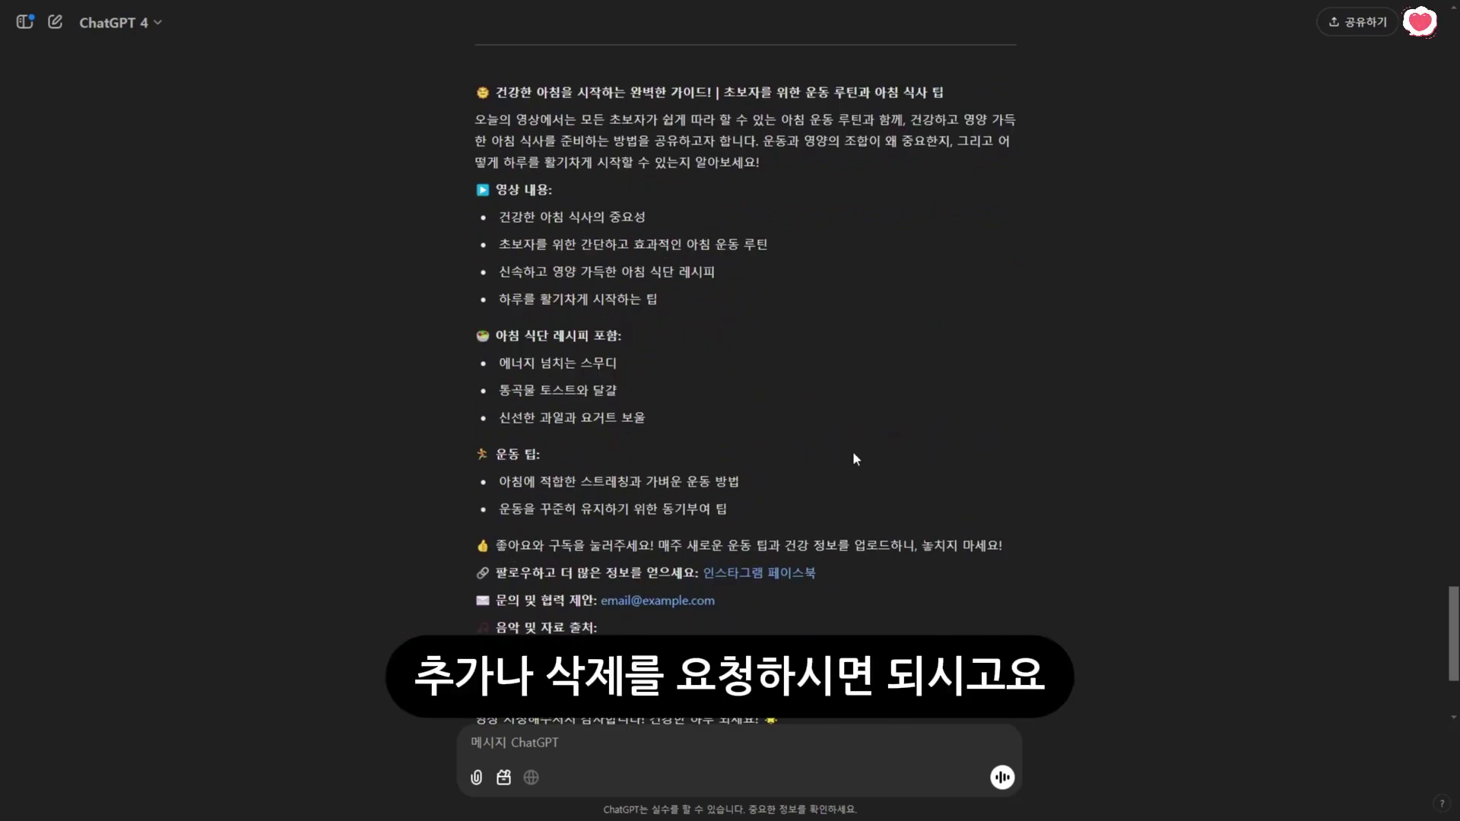
pyautogui.scroll(-3, 874, 475)
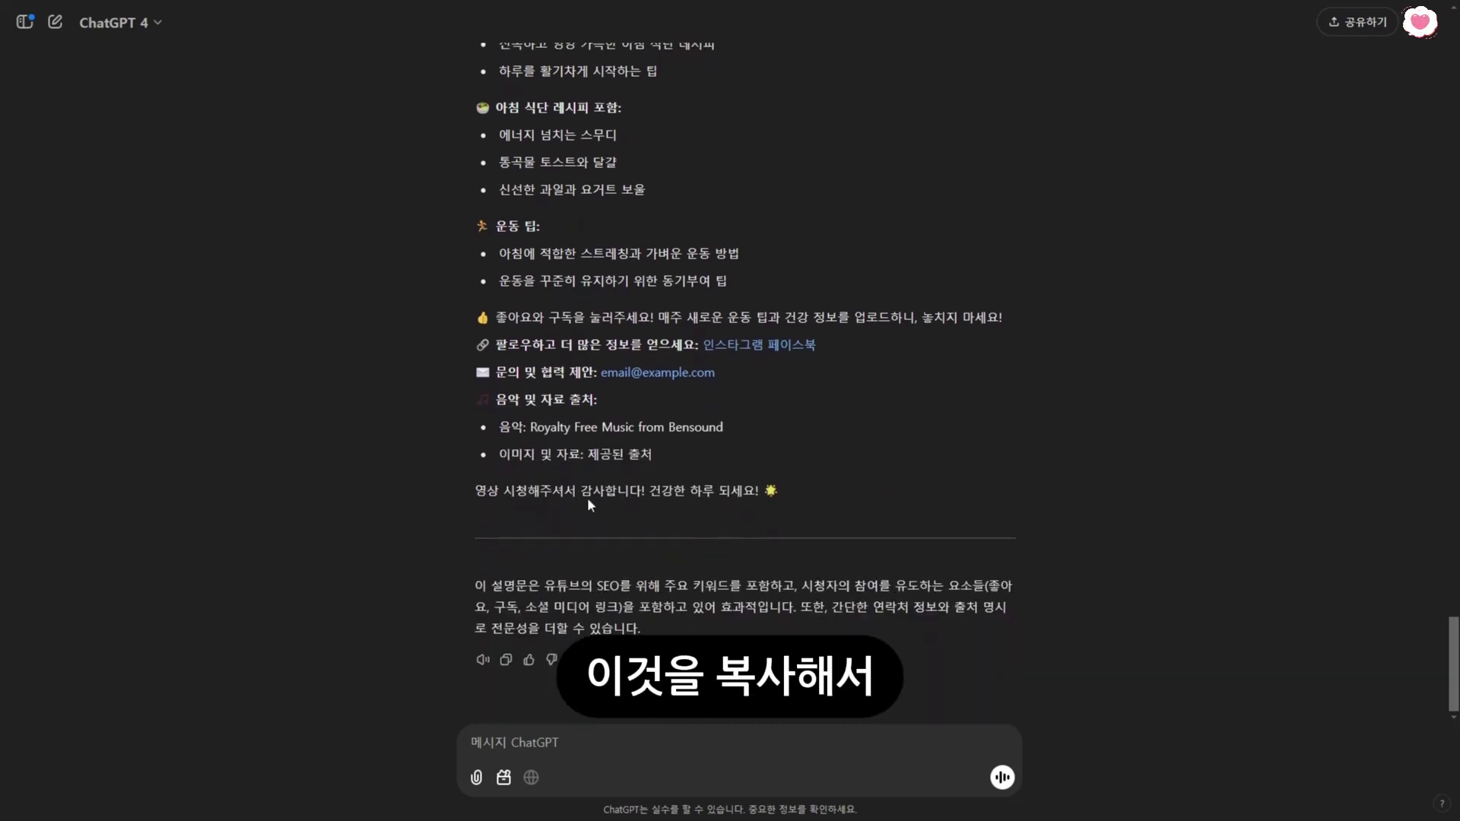